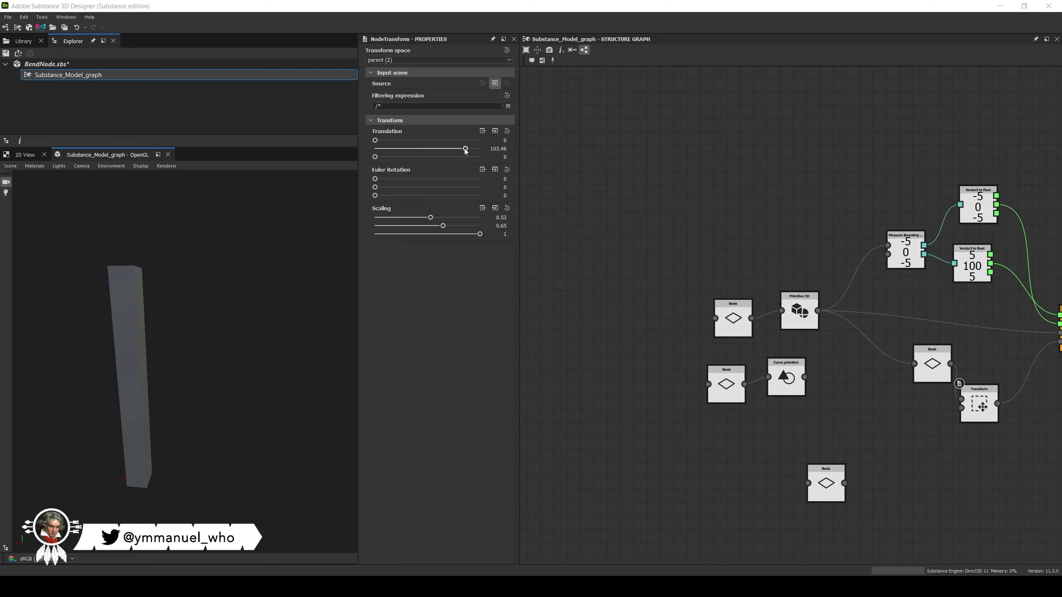
Drag the Transform's Translation Y from 103.46 down to about 50 to curl the bar into a hook.
left_click_drag(465, 149, 445, 176)
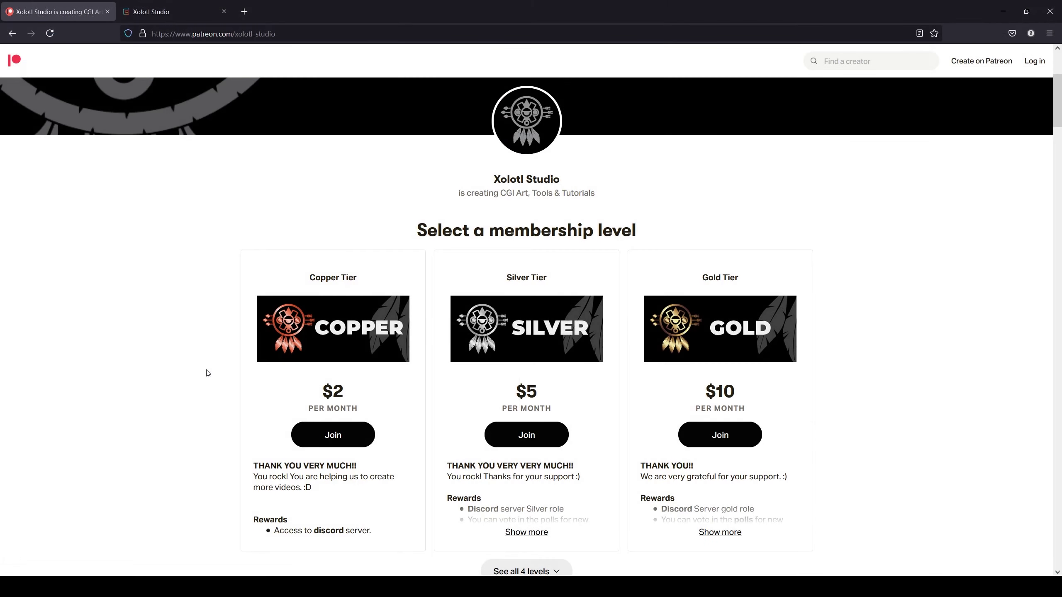
Scroll the Patreon page, then switch to the Xolotl Studio Gumroad tab and scroll its product list.
scroll(208, 373, "down", 2)
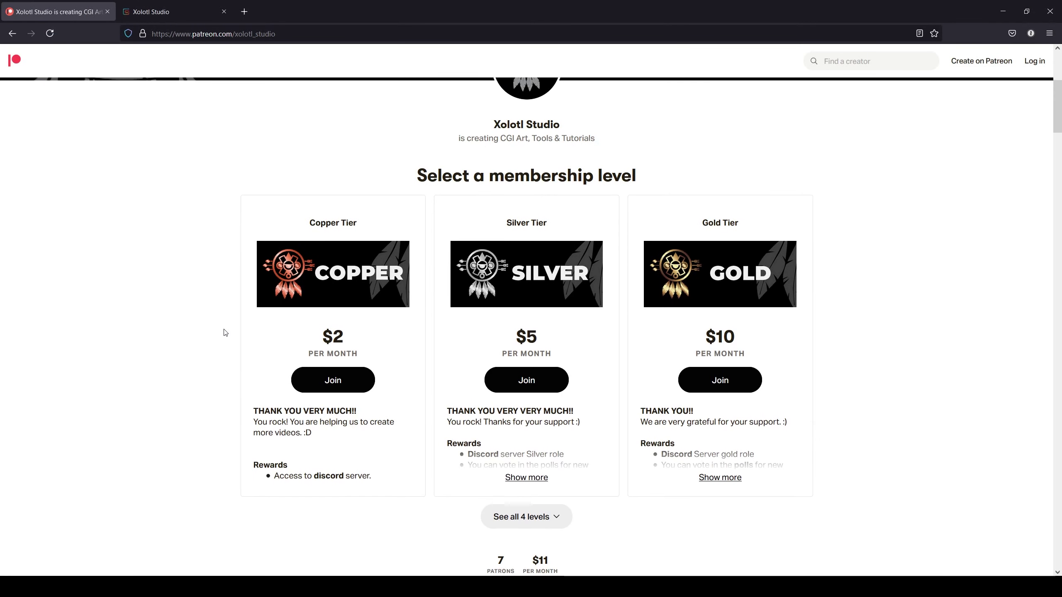
left_click(166, 12)
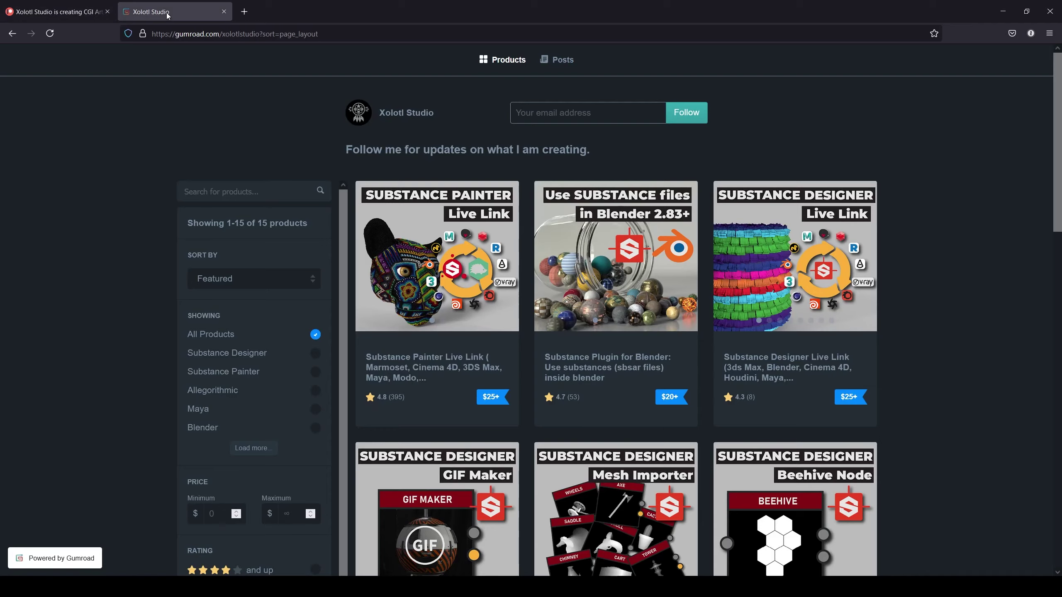
scroll(268, 310, "down", 3)
scroll(576, 310, "down", 12)
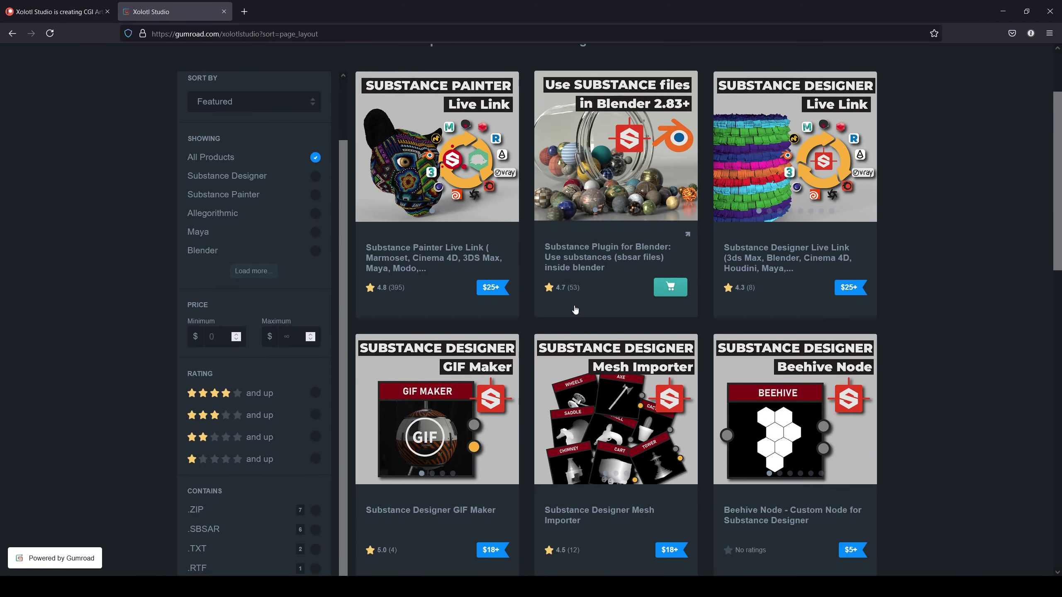
scroll(575, 310, "down", 3)
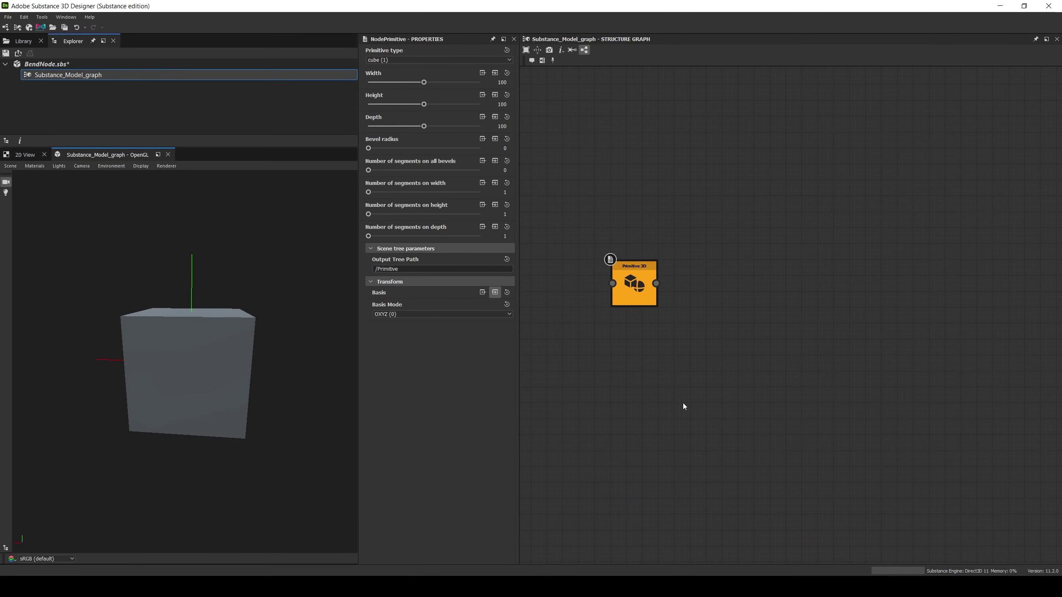
Give the Primitive 3D cube width 10, depth 10 and 50 segments on height.
left_click(626, 261)
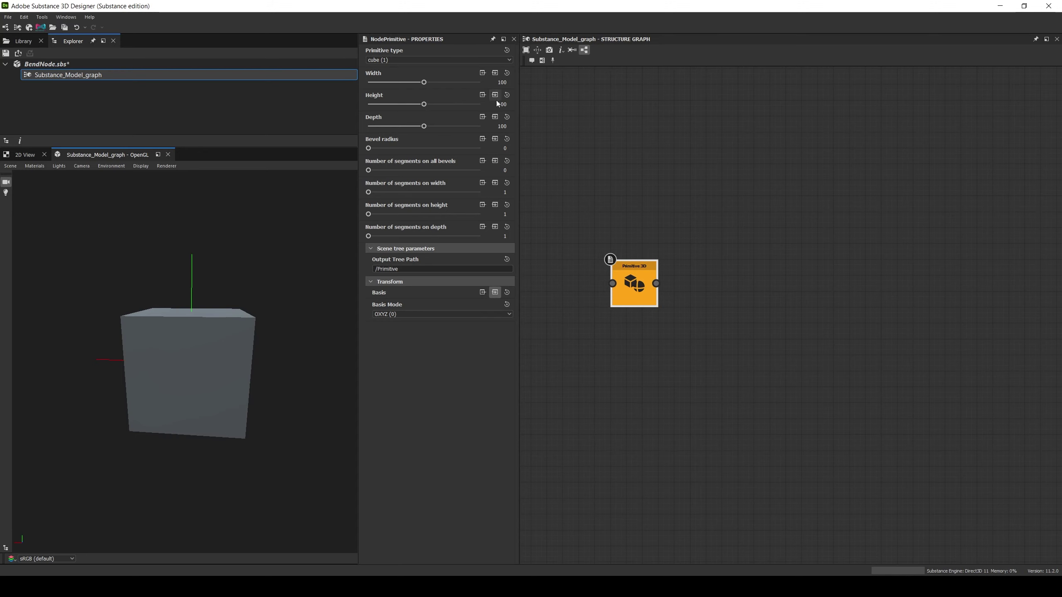
left_click(499, 82)
type("10")
key("Tab")
key("Tab")
type("1")
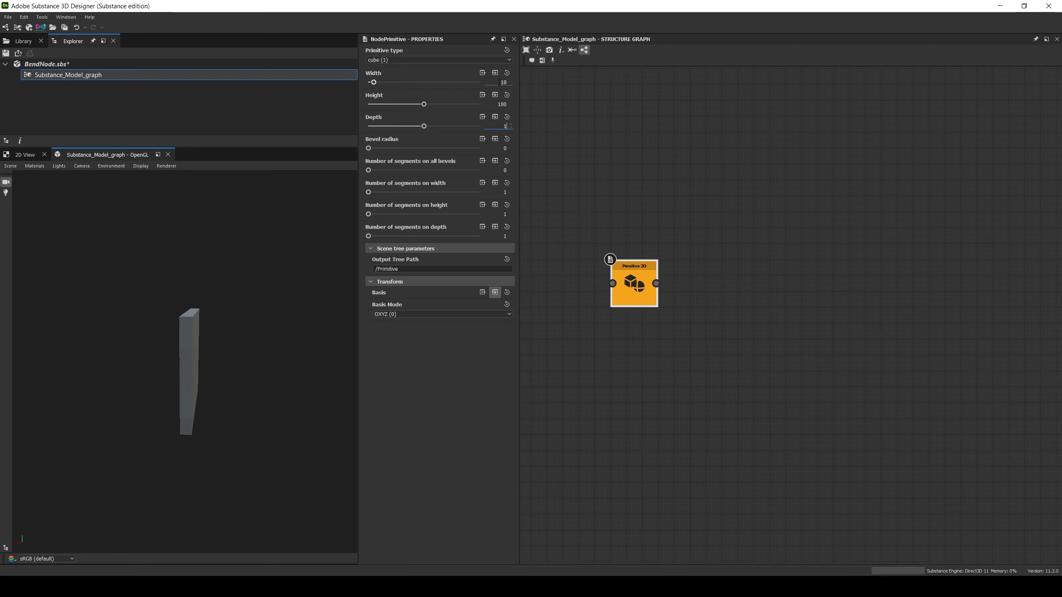
type("0")
key("Return")
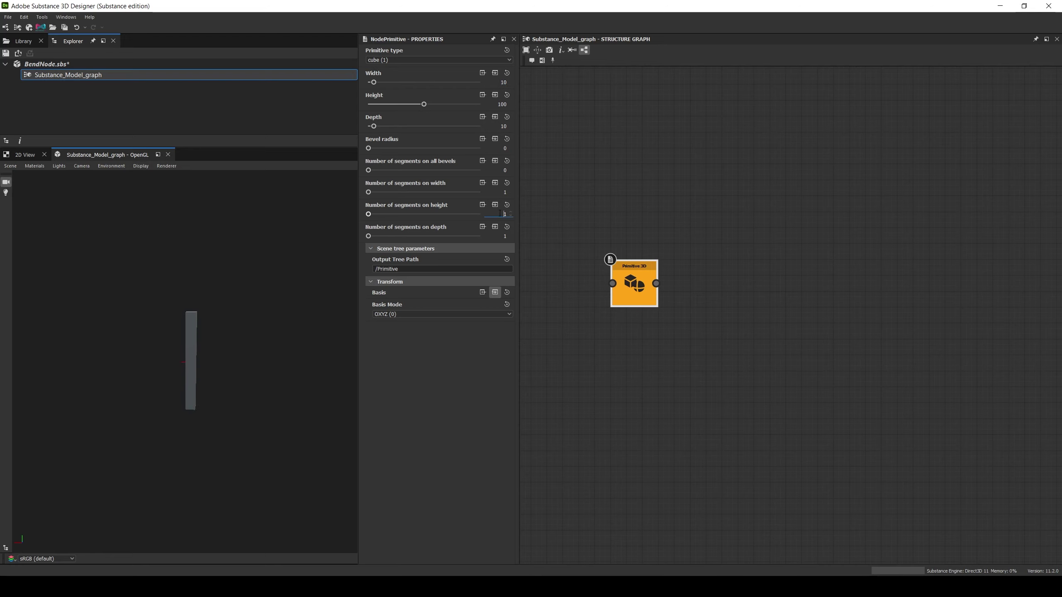
type("50")
key("Return")
Add a Bend node fed by the Primitive 3D geometry, then frame the bent bar in the 3D view.
key("space")
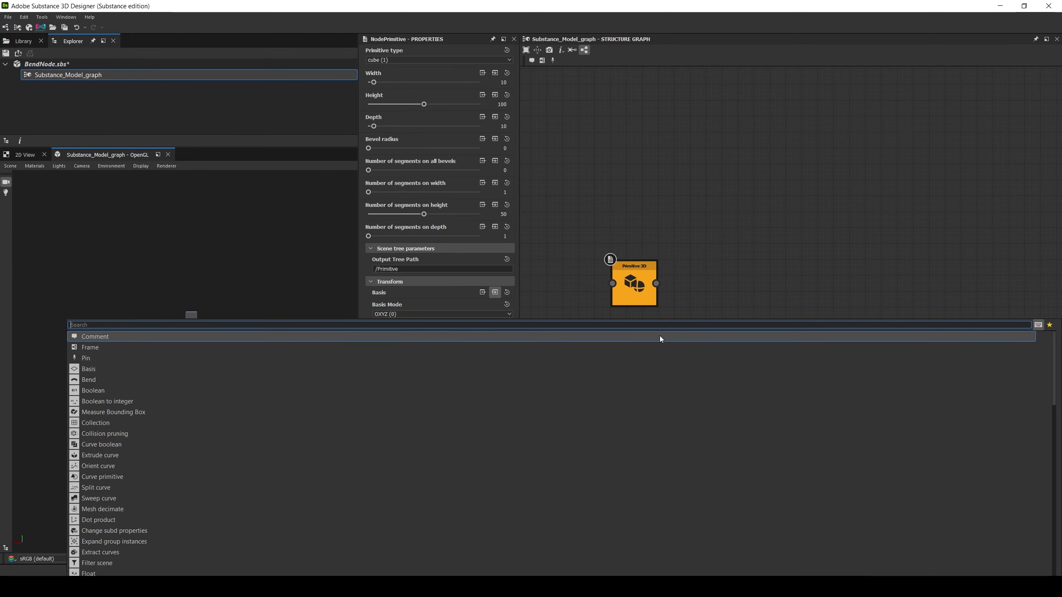
type("bend")
key("Return")
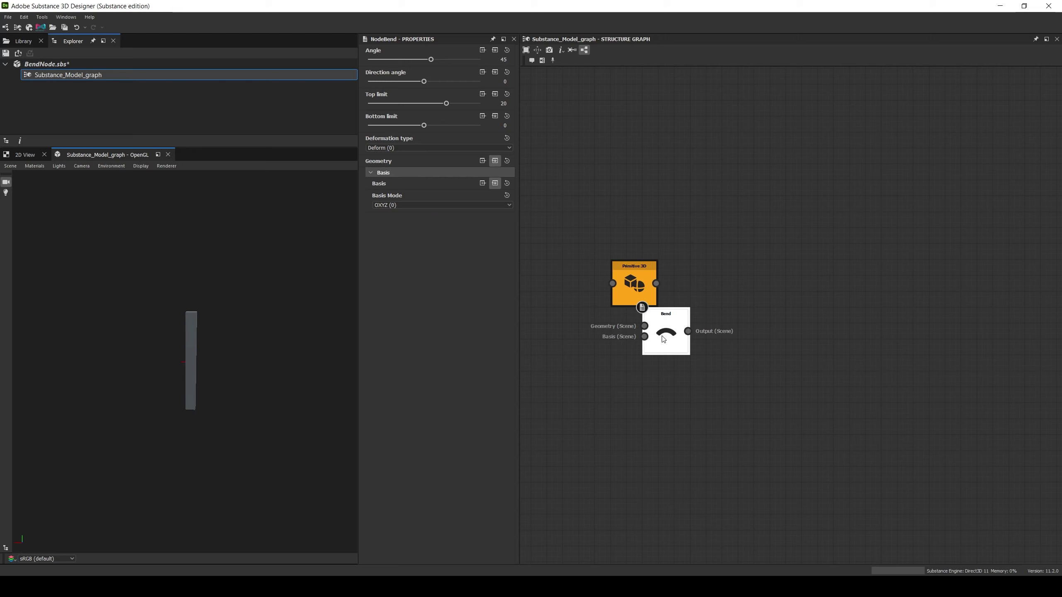
left_click_drag(660, 336, 724, 279)
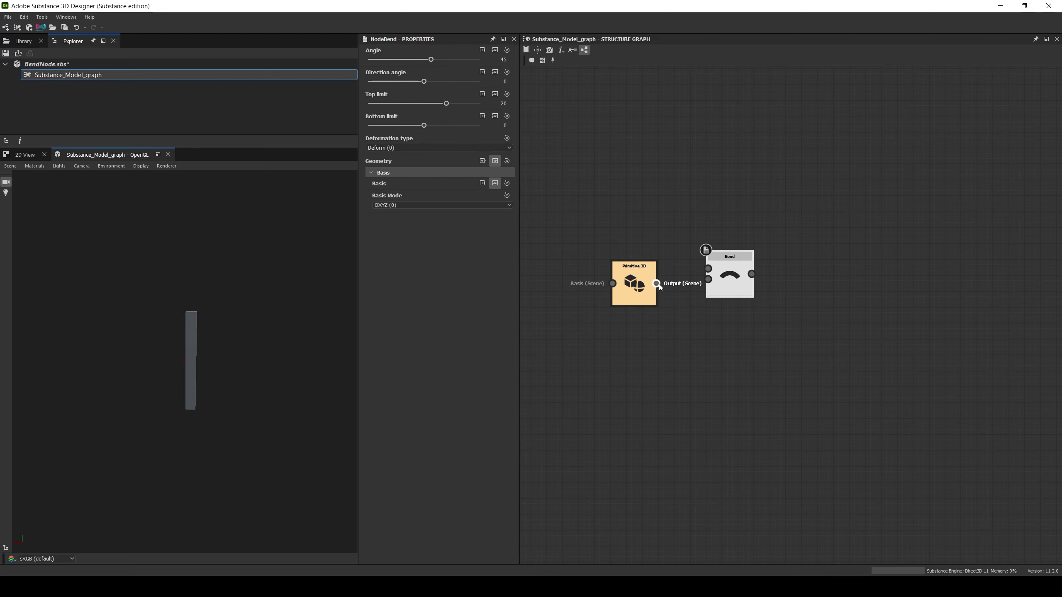
left_click_drag(656, 284, 707, 269)
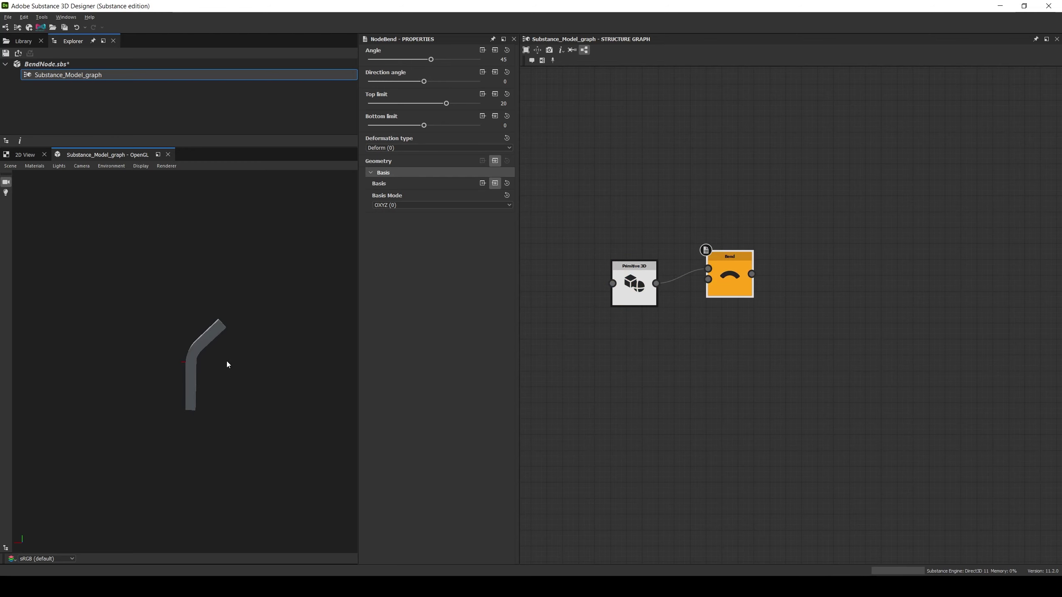
scroll(227, 365, "up", 2)
middle_click_drag(283, 400, 213, 350)
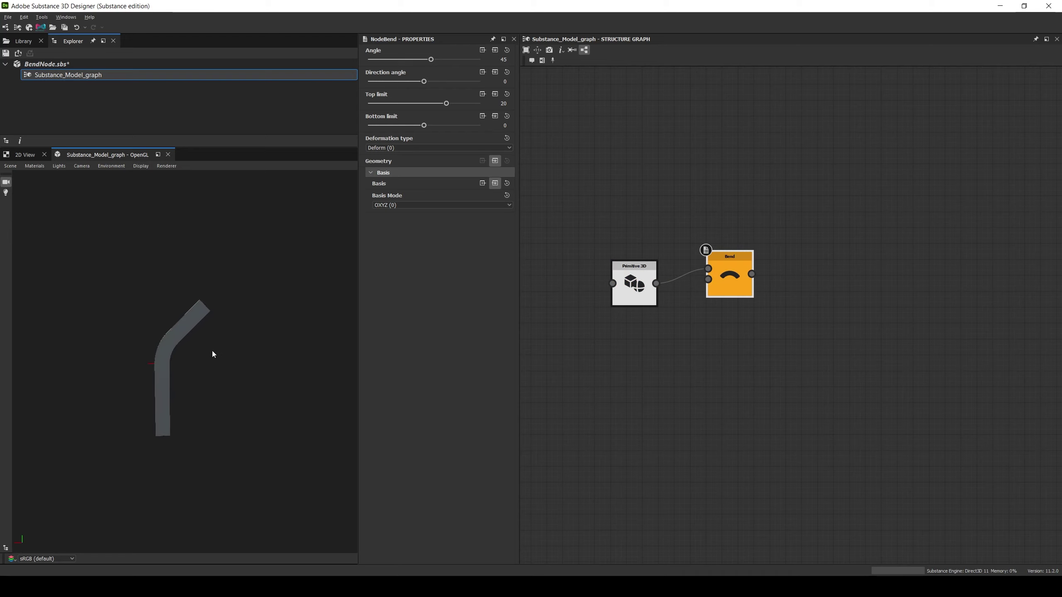
scroll(256, 401, "up", 1)
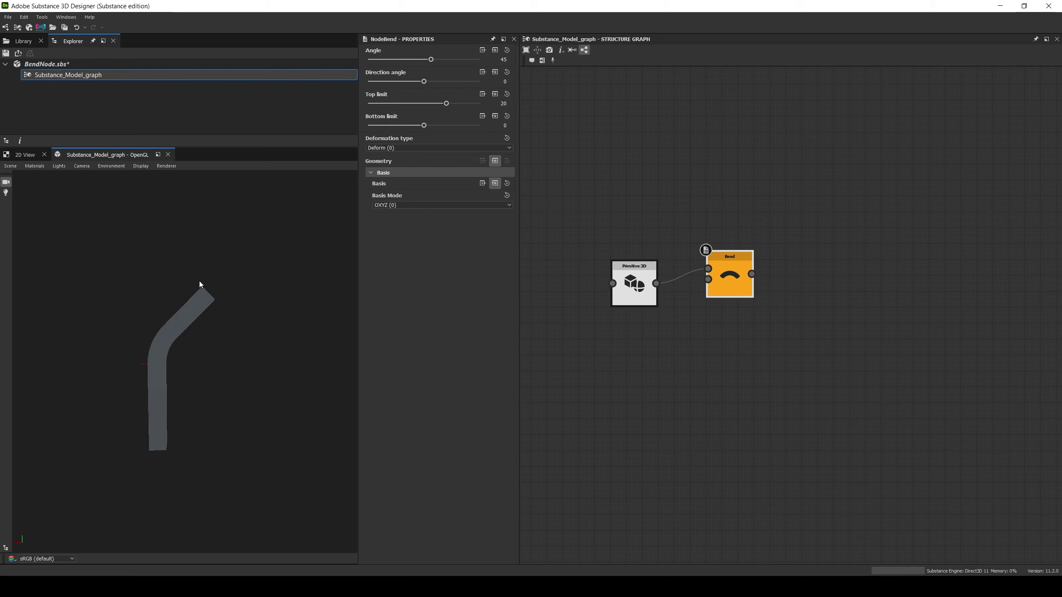
left_click_drag(200, 284, 181, 317)
Toggle the 3D view's wireframe display on and then off again.
left_click(142, 166)
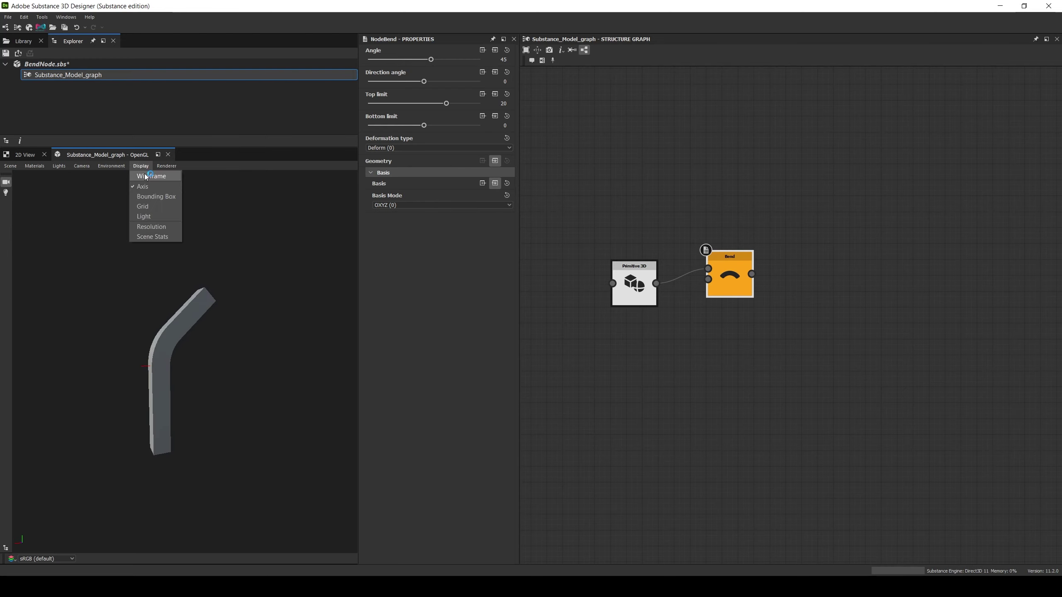
left_click(147, 176)
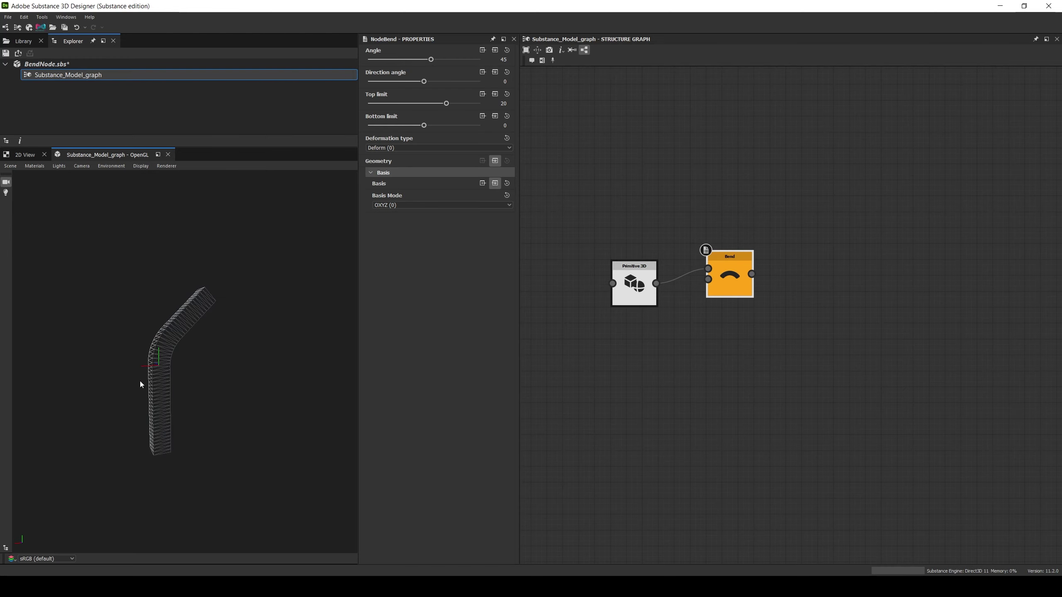
left_click(141, 166)
left_click(146, 176)
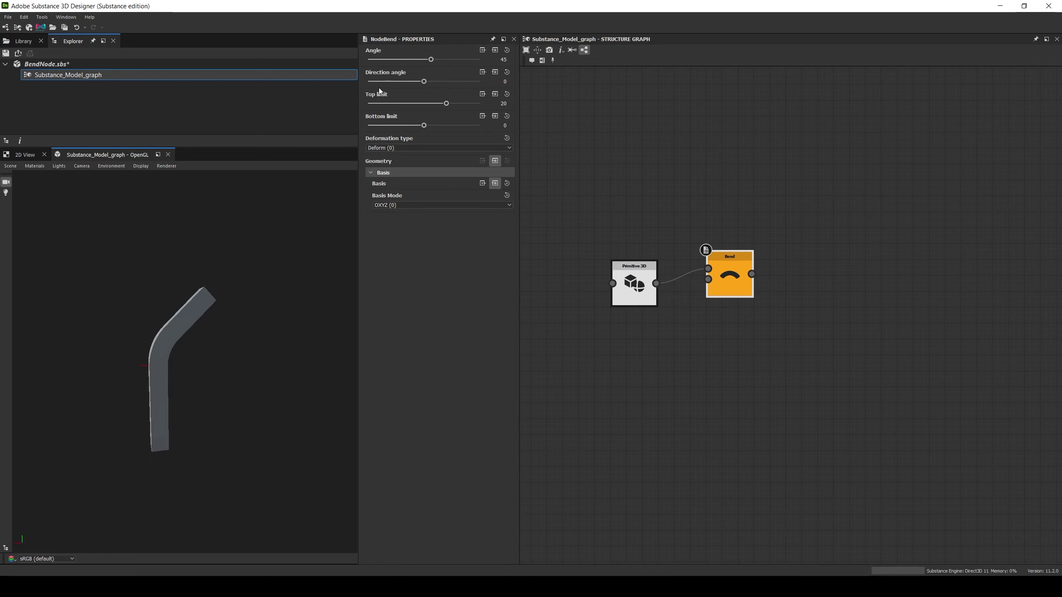
Set the Bend top limit to 50 and bottom limit to -50, and raise the angle.
double_click(496, 104)
type("50")
key("Tab")
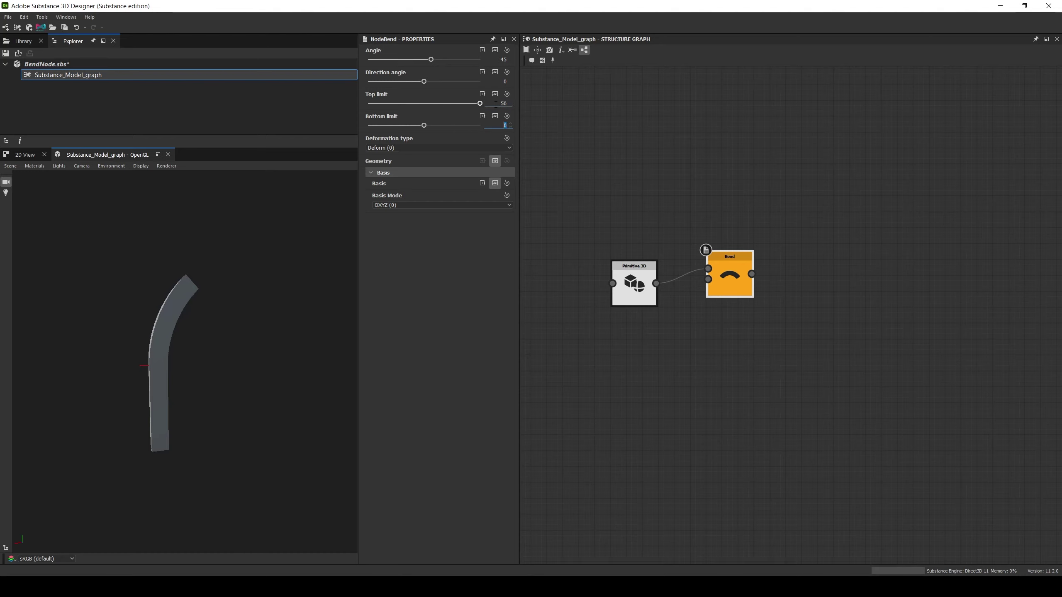
key("BackSpace")
type("-50")
key("Return")
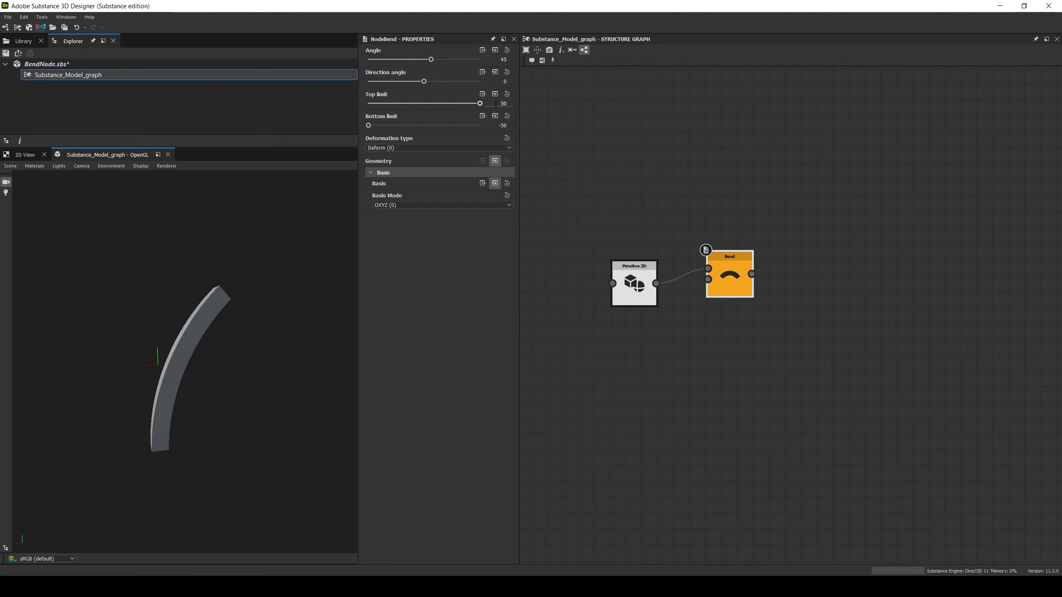
left_click_drag(430, 60, 460, 61)
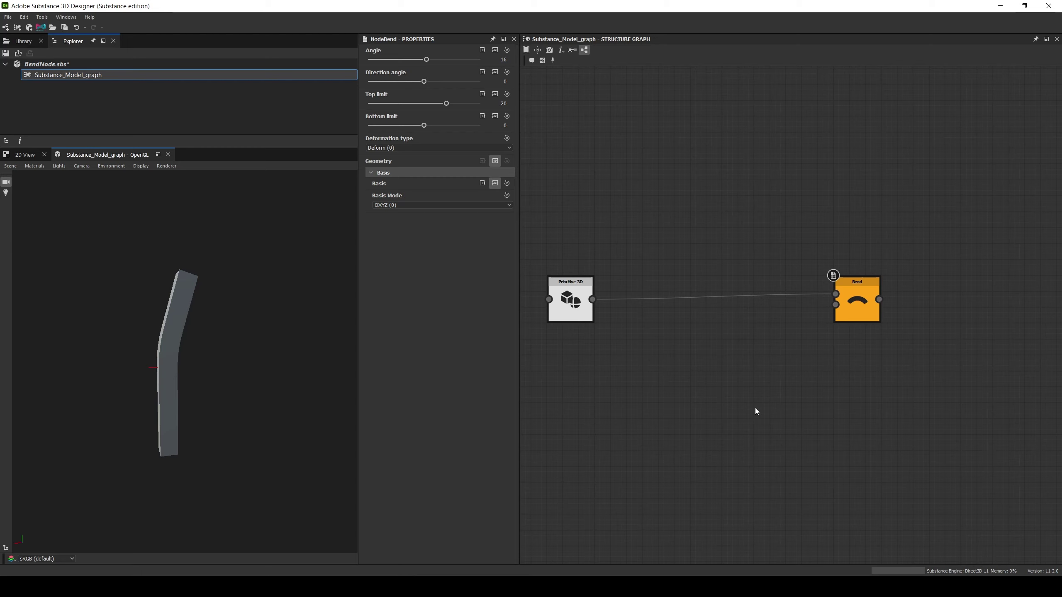
Add a Measure Bounding Box node above the link, fed by the Primitive 3D output.
key("space")
type("meas")
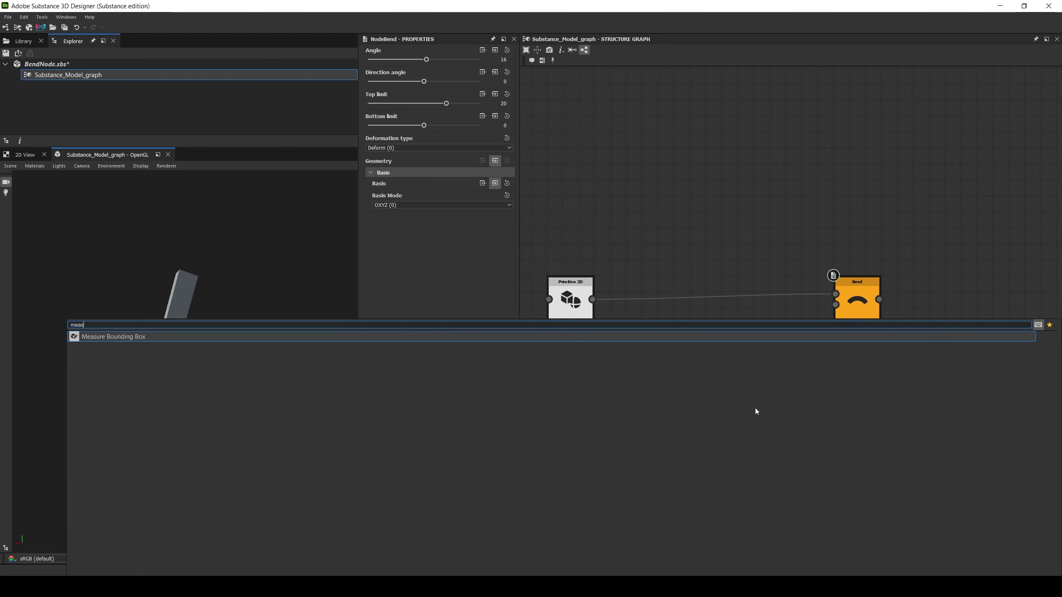
key("Return")
left_click_drag(755, 409, 692, 220)
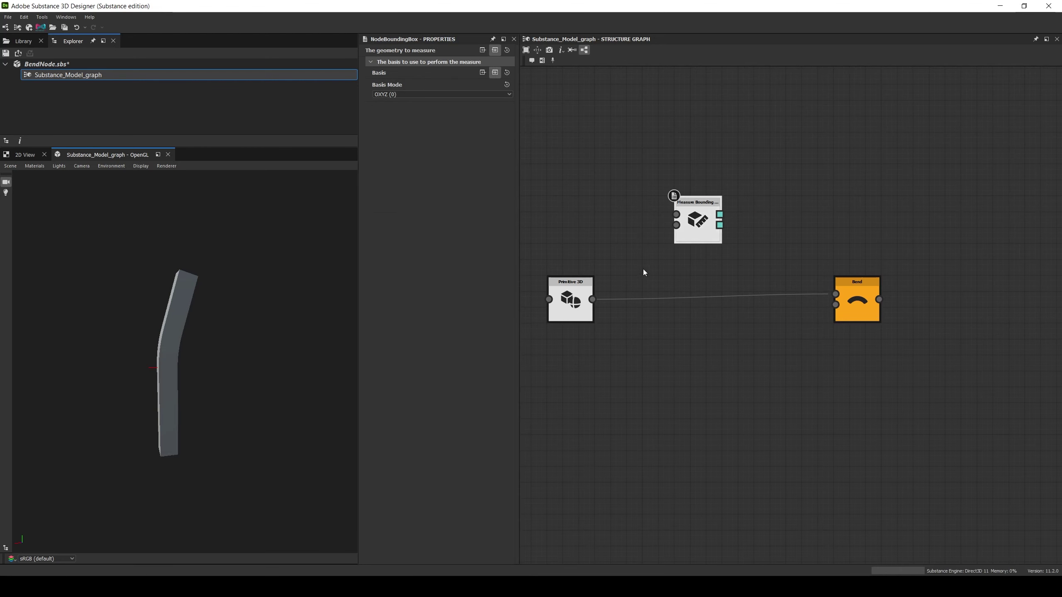
left_click_drag(594, 300, 682, 217)
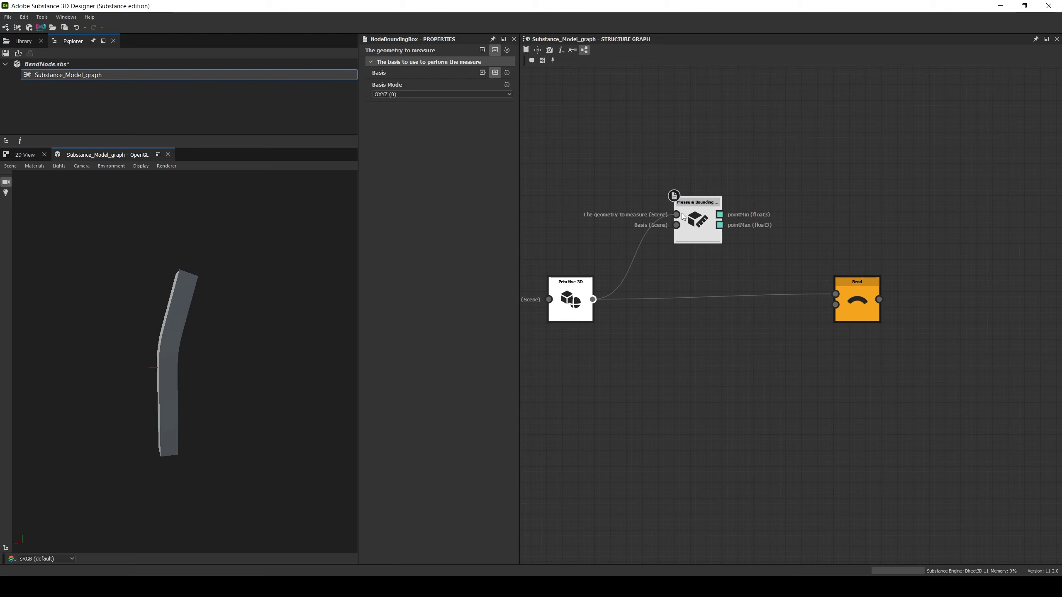
Expose the Bend's top and bottom limits as inputs and link the bounding-box maximum to the top limit.
left_click(849, 307)
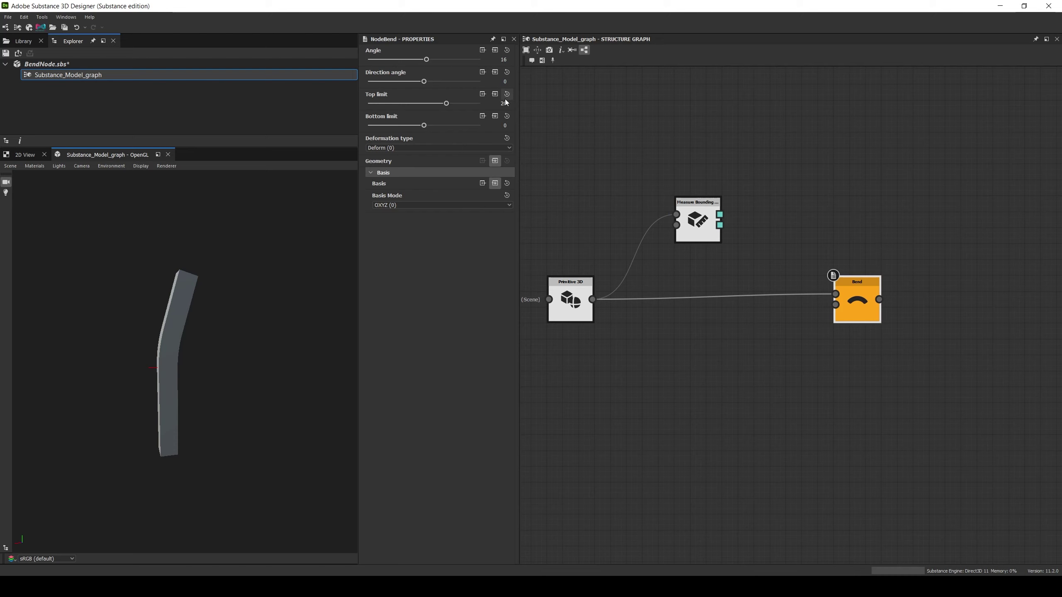
left_click(495, 95)
left_click(496, 117)
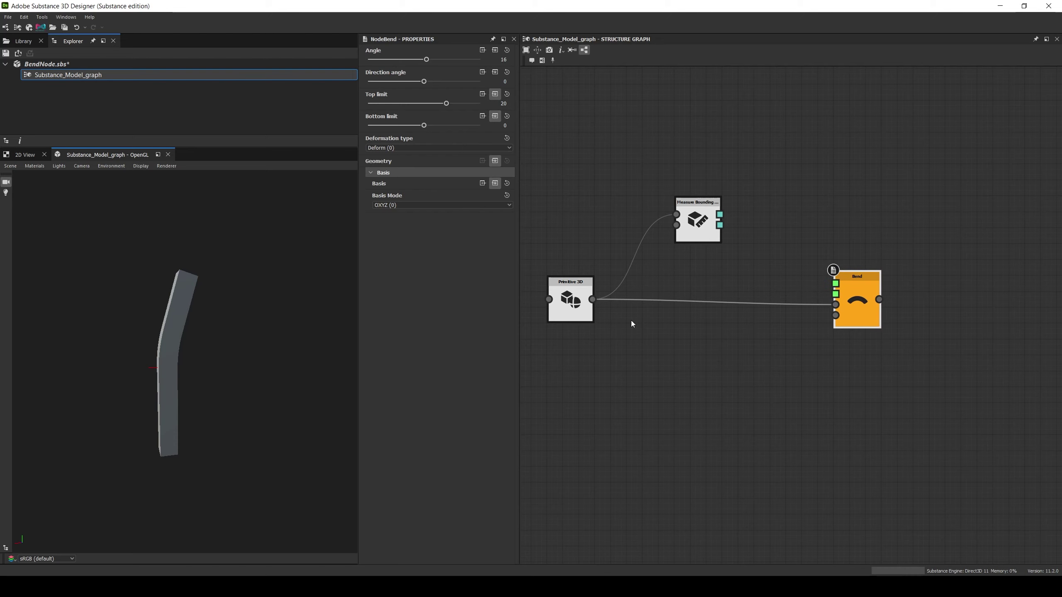
left_click_drag(721, 225, 836, 284)
left_click_drag(720, 214, 778, 223)
Arrange the Vector3-to-Float converters, drive the other limit with the minimum's y, and set the angle to 180.
left_click_drag(870, 305, 870, 311)
left_click(783, 276)
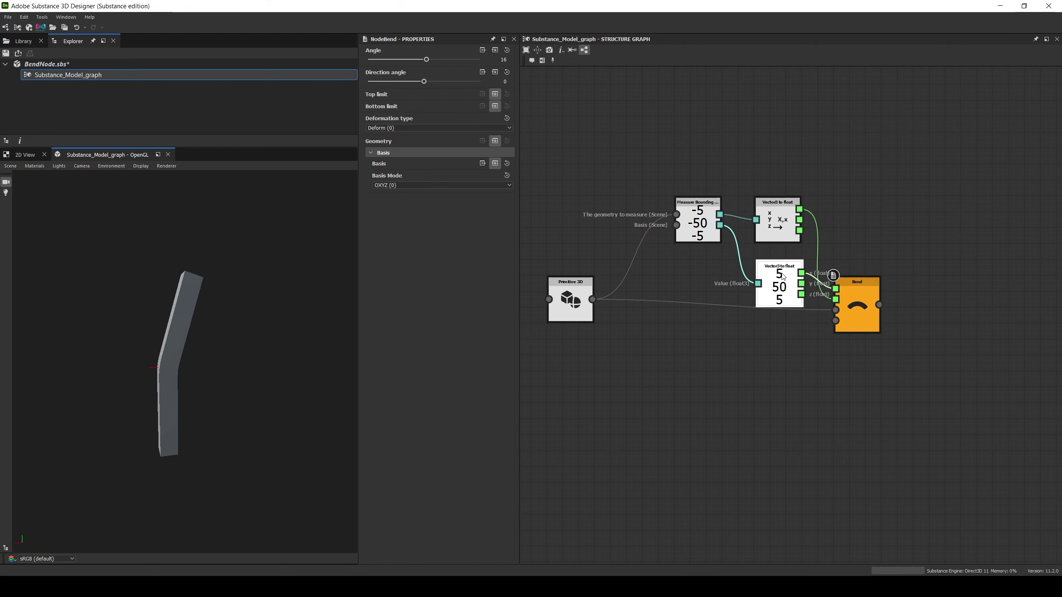
left_click_drag(783, 276, 776, 266)
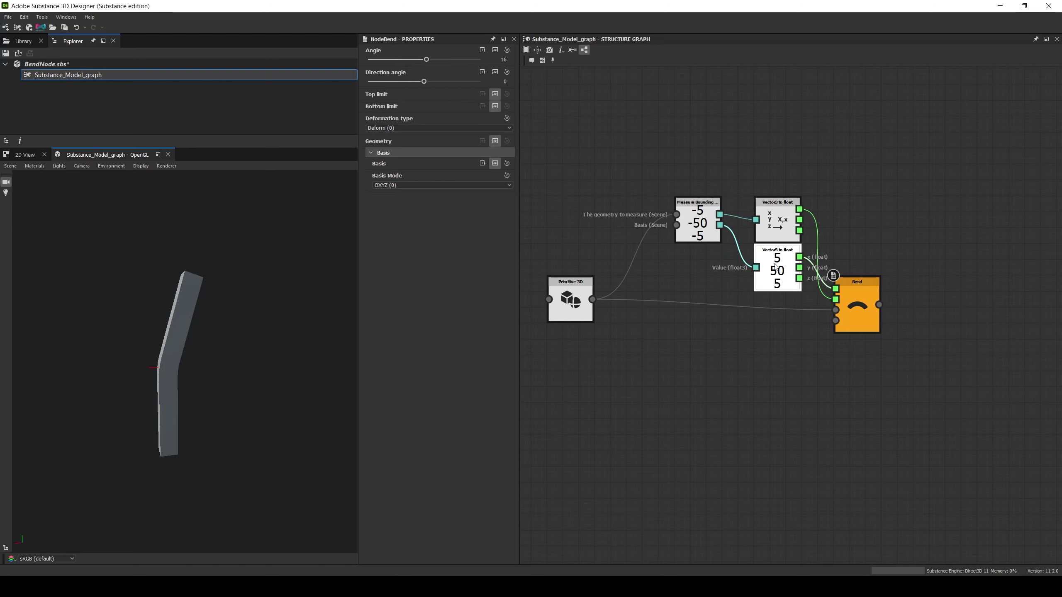
left_click(788, 223)
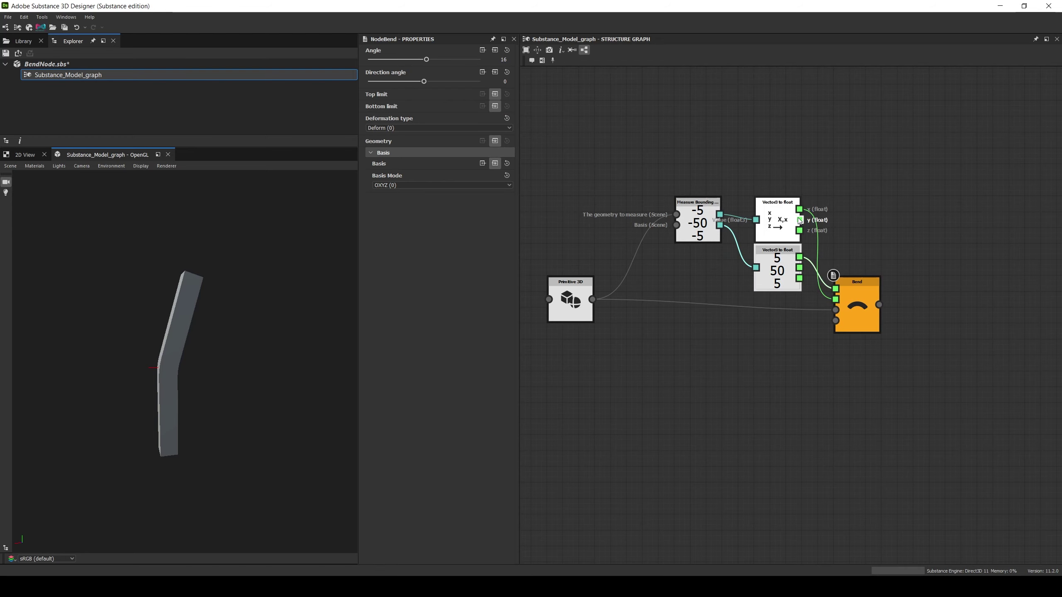
left_click_drag(799, 220, 837, 299)
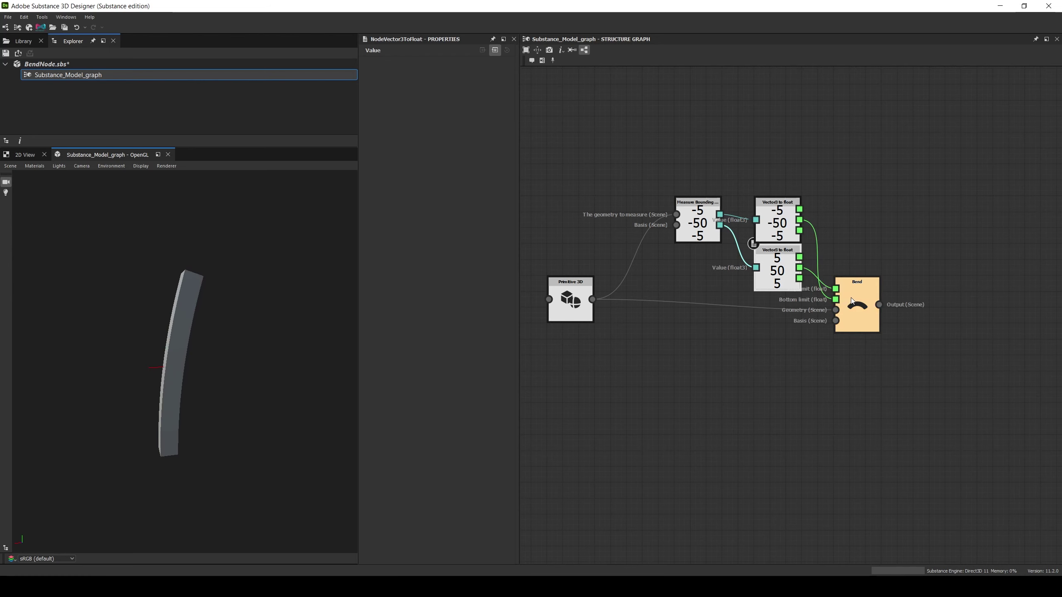
left_click(853, 297)
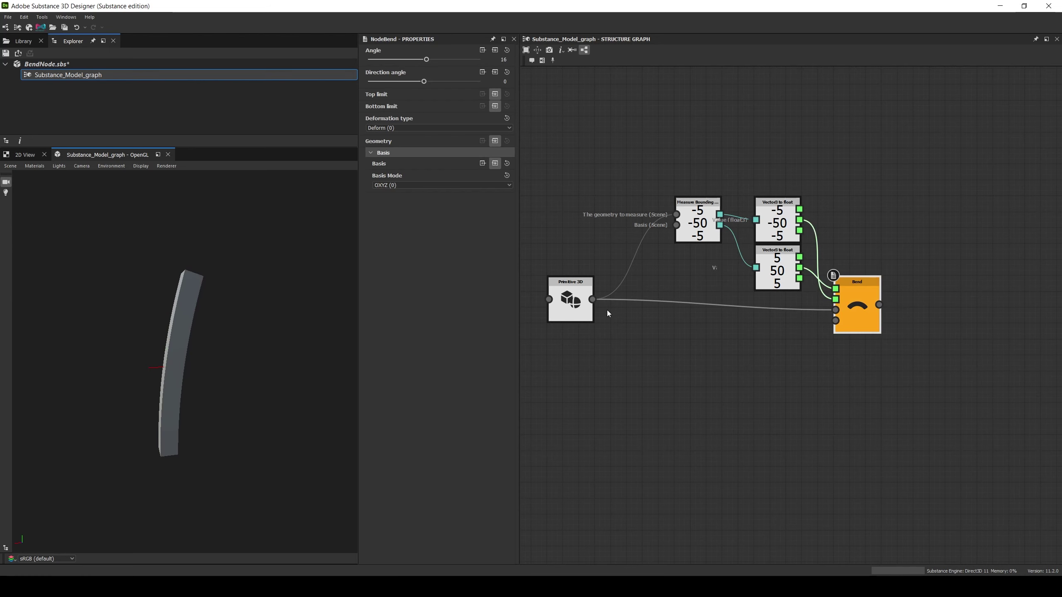
left_click_drag(427, 59, 469, 76)
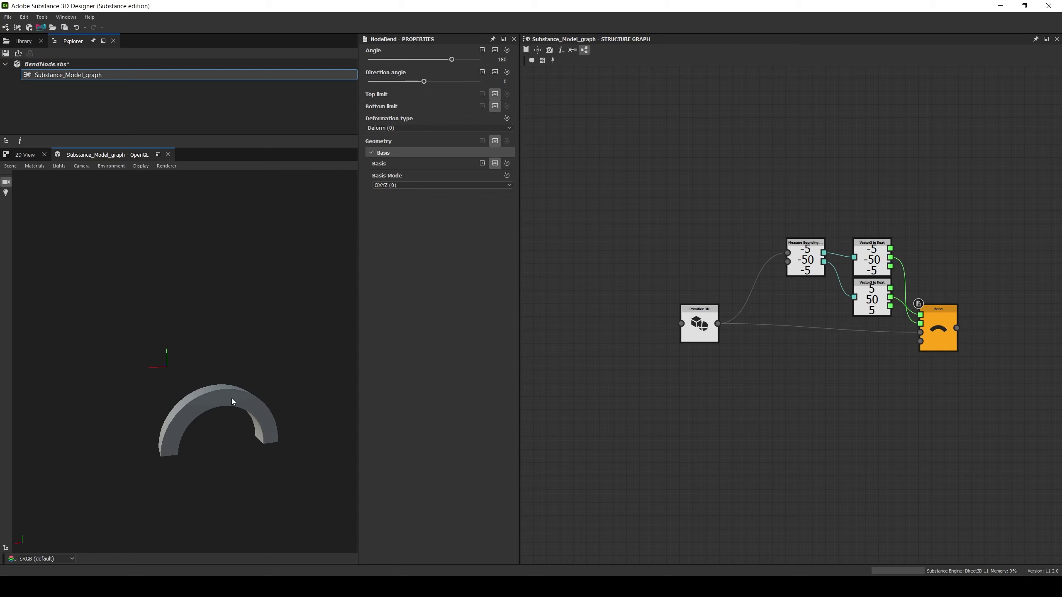
Insert a Basis node into the Primitive 3D with Offset Y set to 50.
key("space")
type("basis")
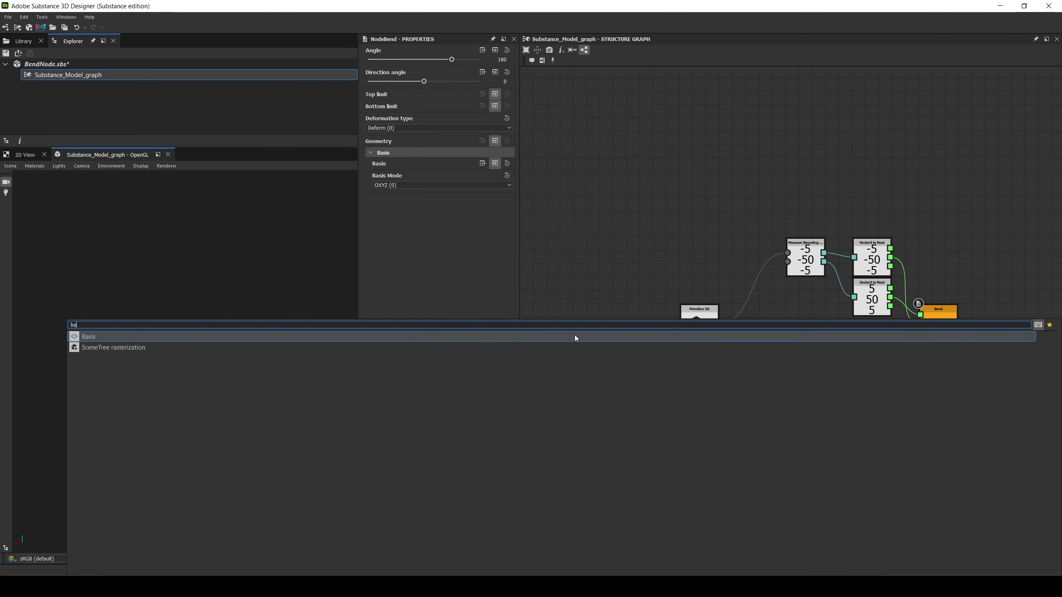
key("Return")
left_click_drag(576, 338, 682, 326)
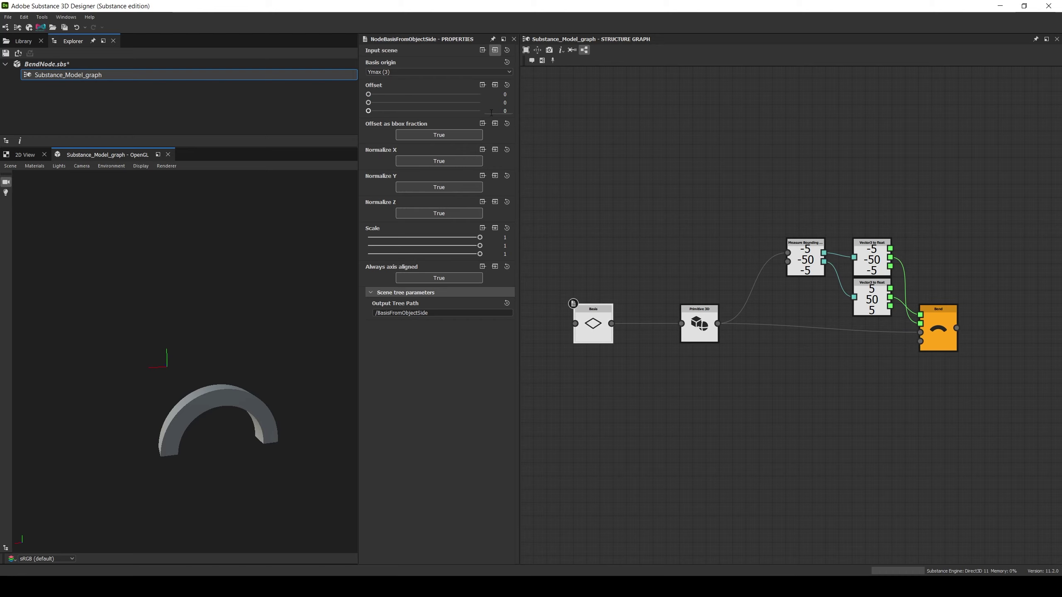
double_click(499, 100)
type("50")
key("Return")
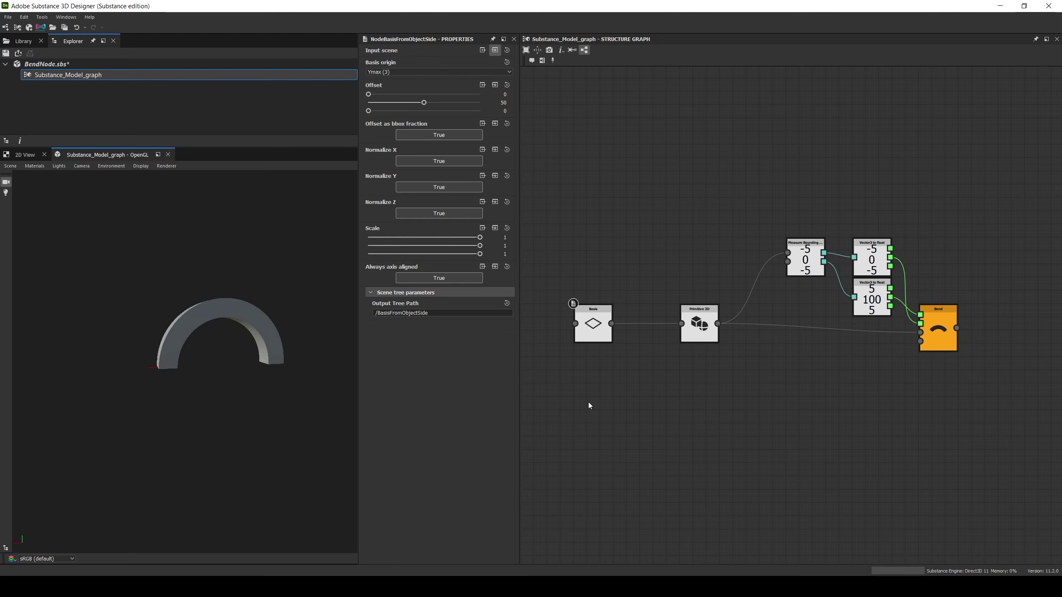
Try several Bend angle values, finishing at 90 for a quarter-circle arc.
left_click(938, 318)
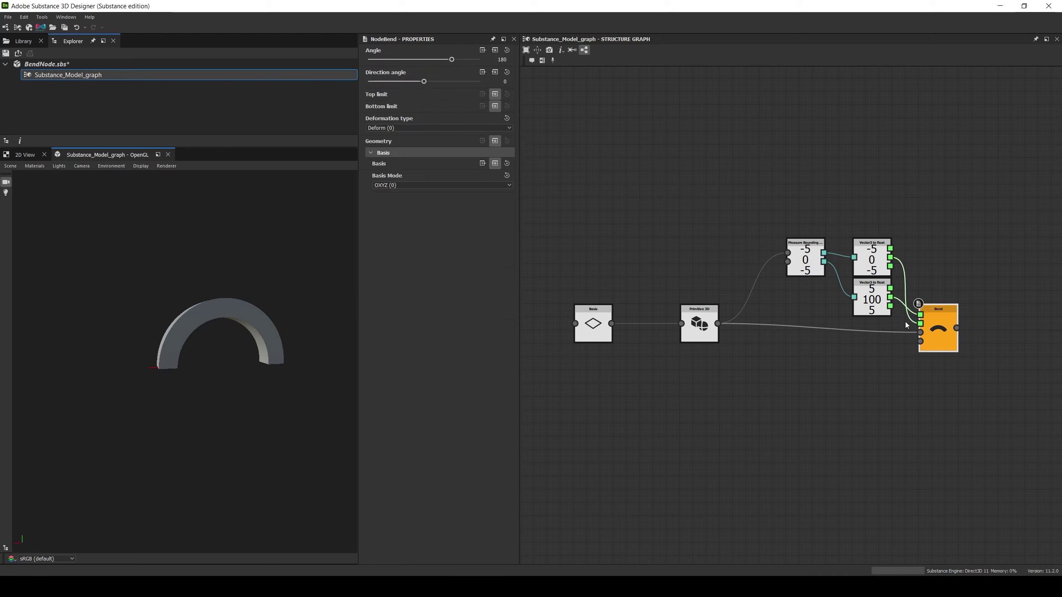
mouse_move(453, 60)
left_mouse_down()
mouse_move(399, 67)
mouse_move(451, 62)
left_mouse_up()
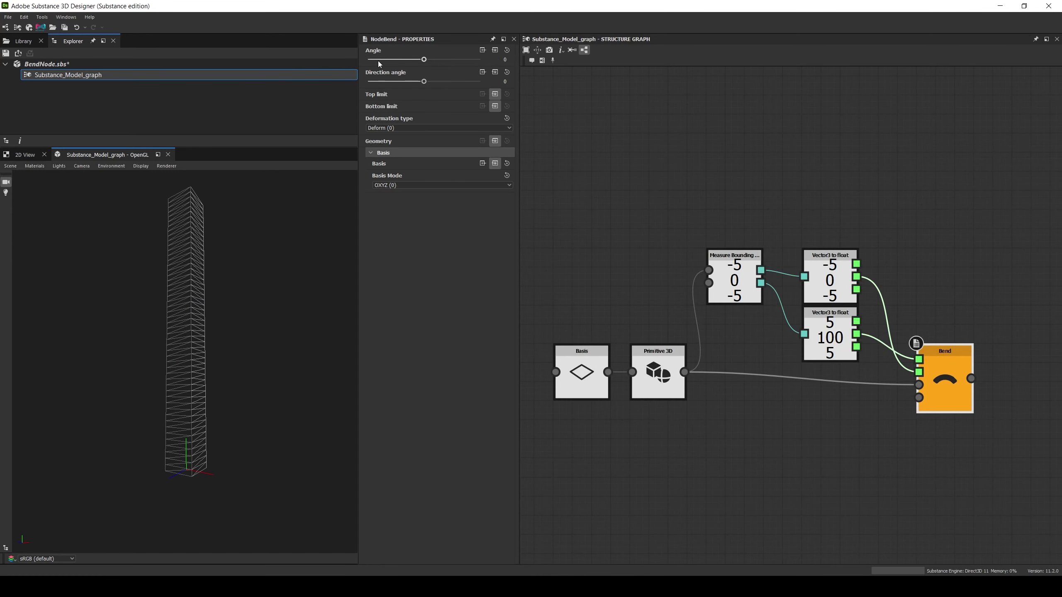
left_click_drag(424, 61, 445, 70)
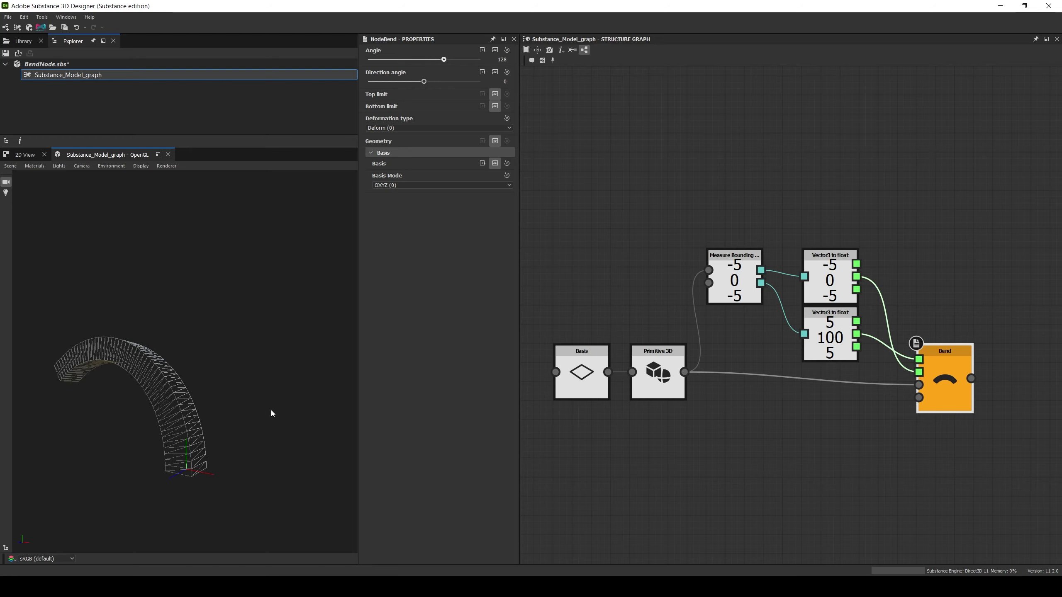
mouse_move(443, 59)
left_mouse_down()
mouse_move(457, 60)
mouse_move(400, 64)
mouse_move(438, 60)
left_mouse_up()
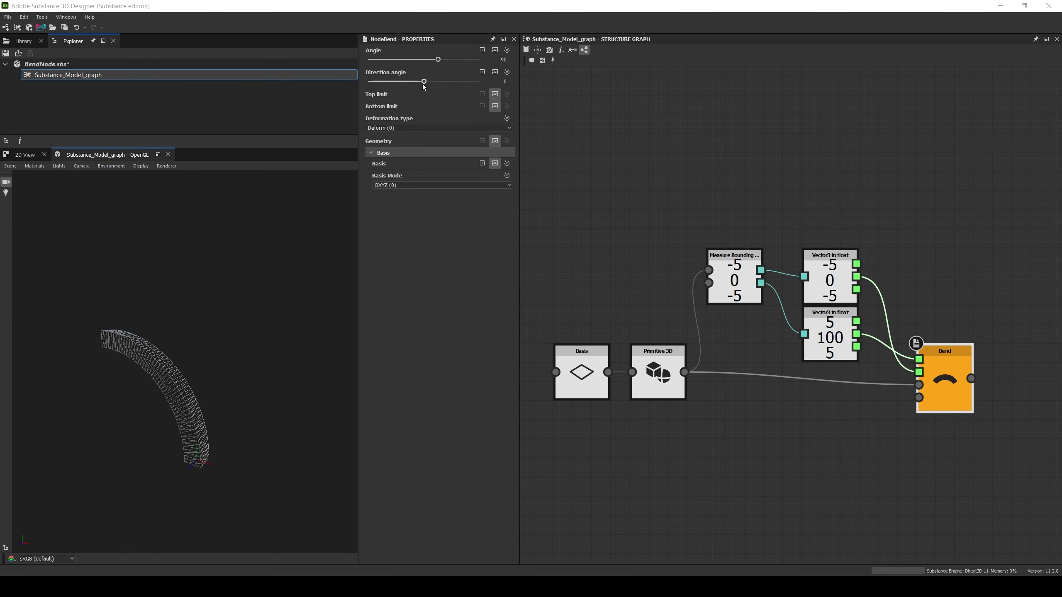
Adjust the bend's direction angle and select the two limit links feeding the Bend node.
mouse_move(424, 82)
left_mouse_down()
mouse_move(472, 83)
mouse_move(427, 86)
left_mouse_up()
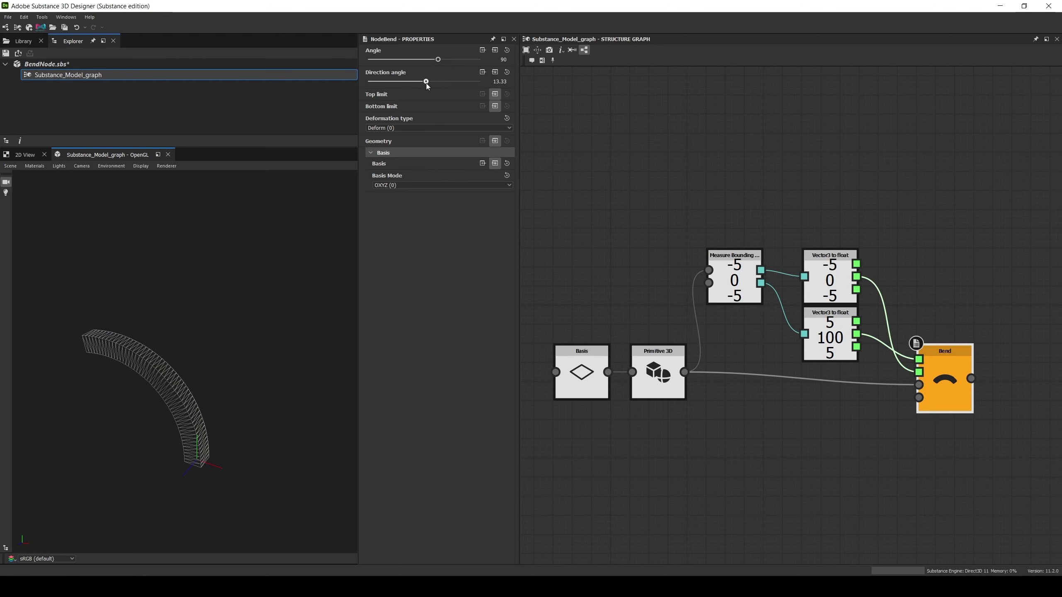
left_click_drag(895, 316, 890, 352)
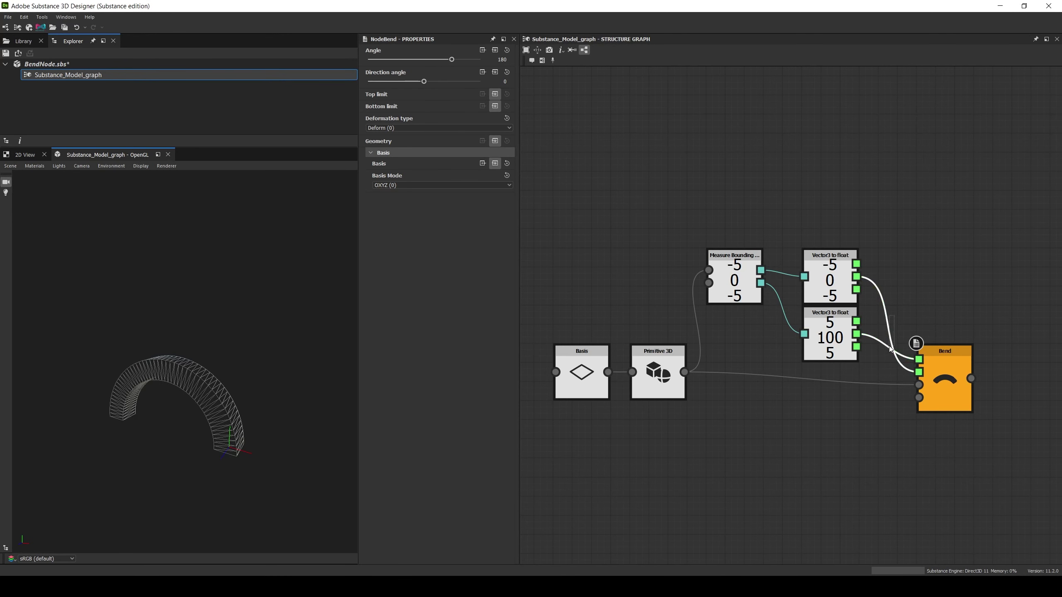
Remove the Bend limit links and try a Top limit of 50 and a Bottom limit of about -20.
key("Delete")
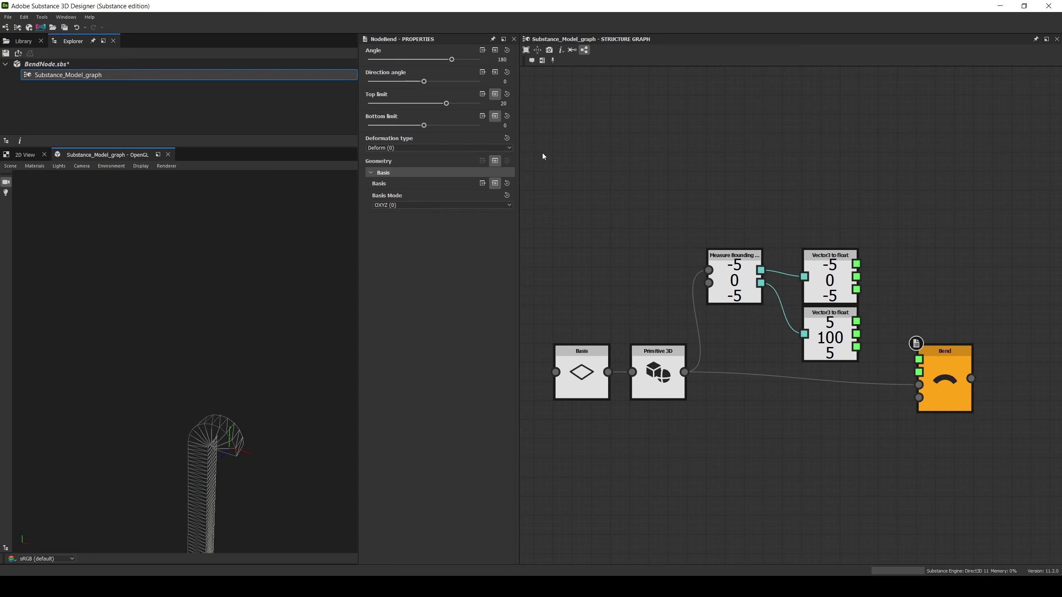
left_click_drag(445, 103, 496, 107)
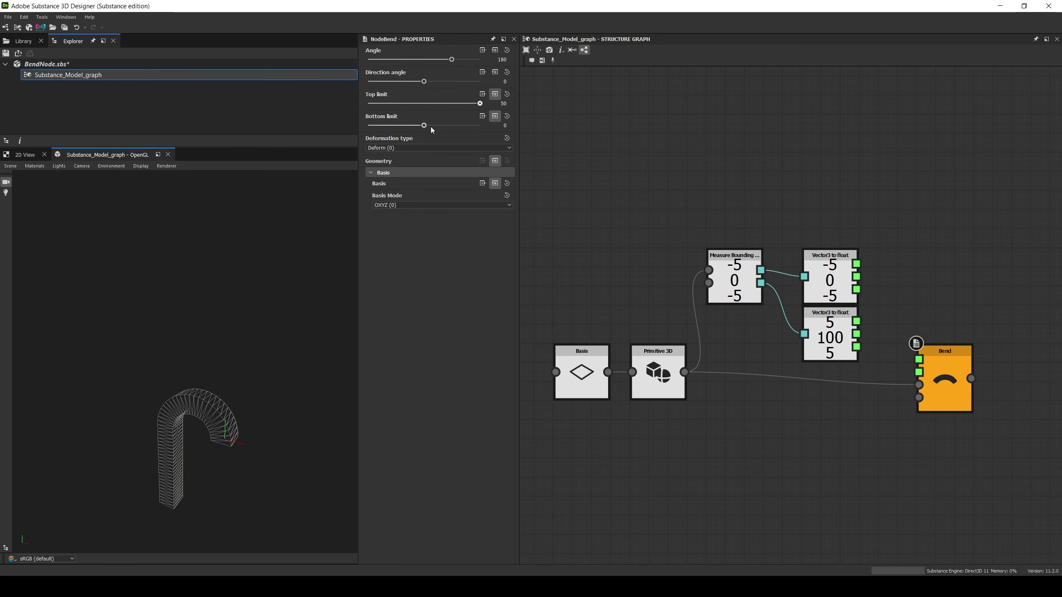
mouse_move(424, 126)
left_mouse_down()
mouse_move(401, 127)
mouse_move(478, 127)
mouse_move(428, 128)
left_mouse_up()
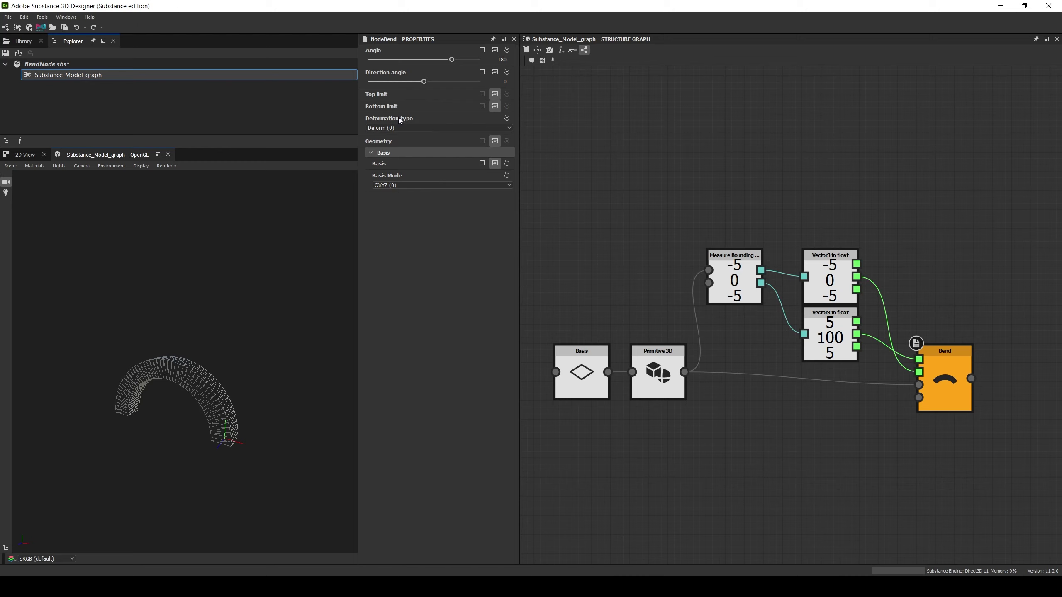
Switch the Bend deformation type to Transform and lower the Angle to see the bar tilt.
left_click(395, 128)
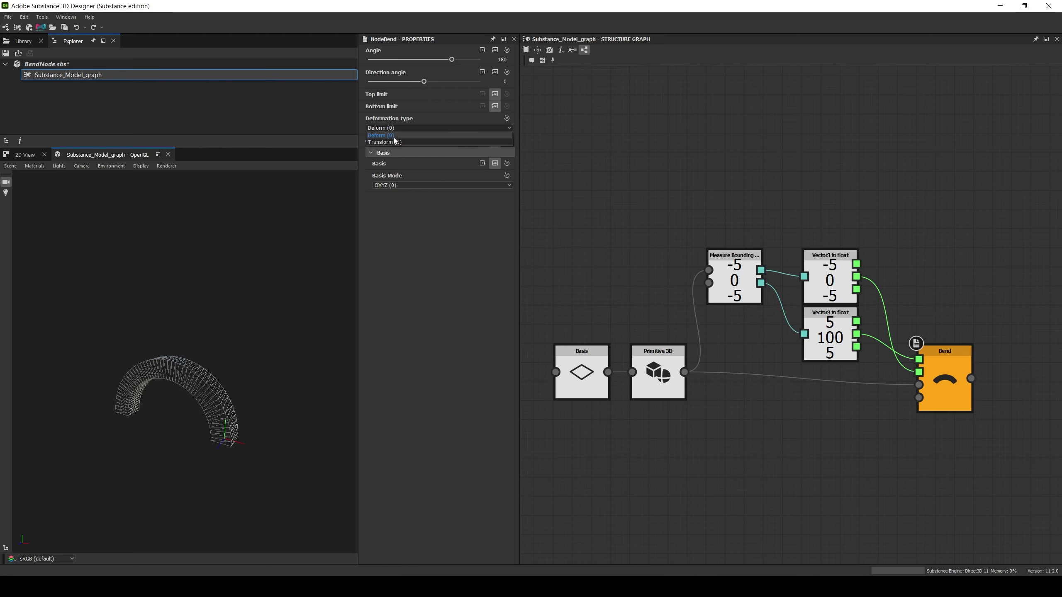
left_click(396, 140)
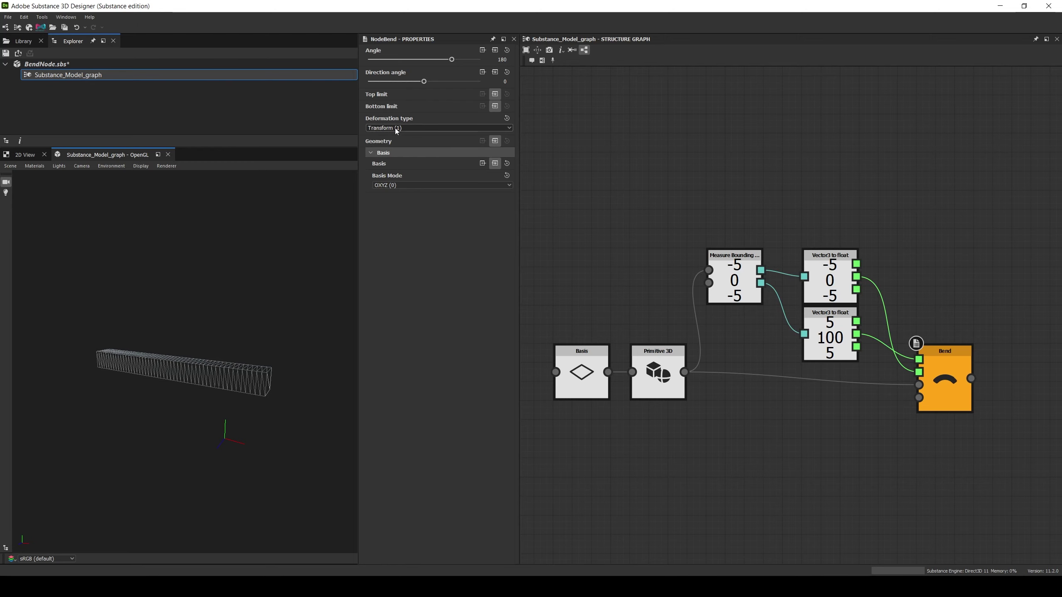
mouse_move(452, 60)
left_mouse_down()
mouse_move(422, 62)
mouse_move(448, 65)
left_mouse_up()
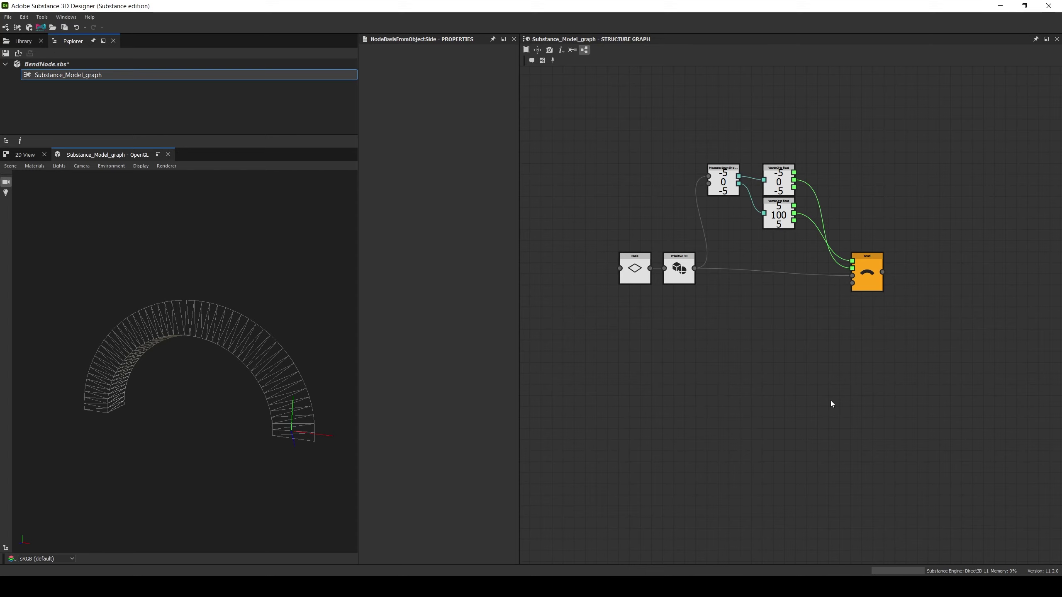
Add a Basis node with origin Pivot, fed by Primitive 3D and driving Bend's basis.
key("space")
type("bas")
key("Return")
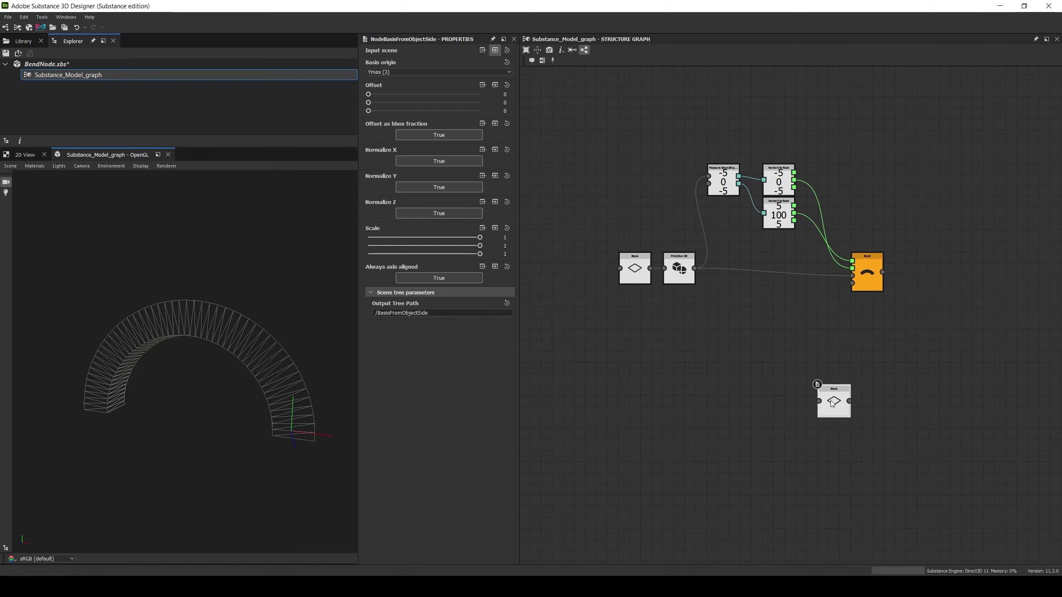
left_click_drag(831, 400, 732, 314)
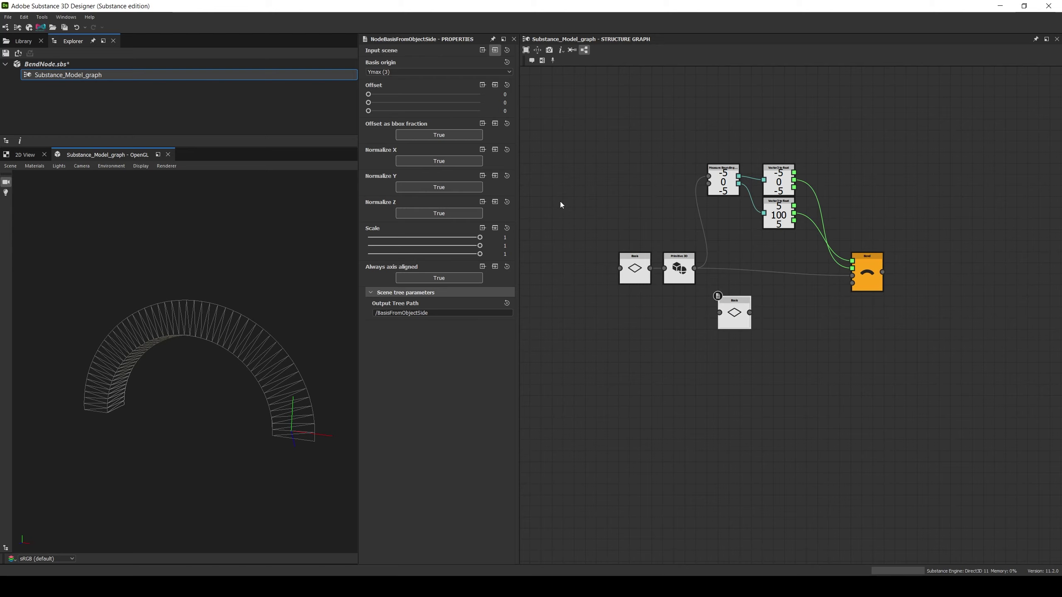
left_click(406, 72)
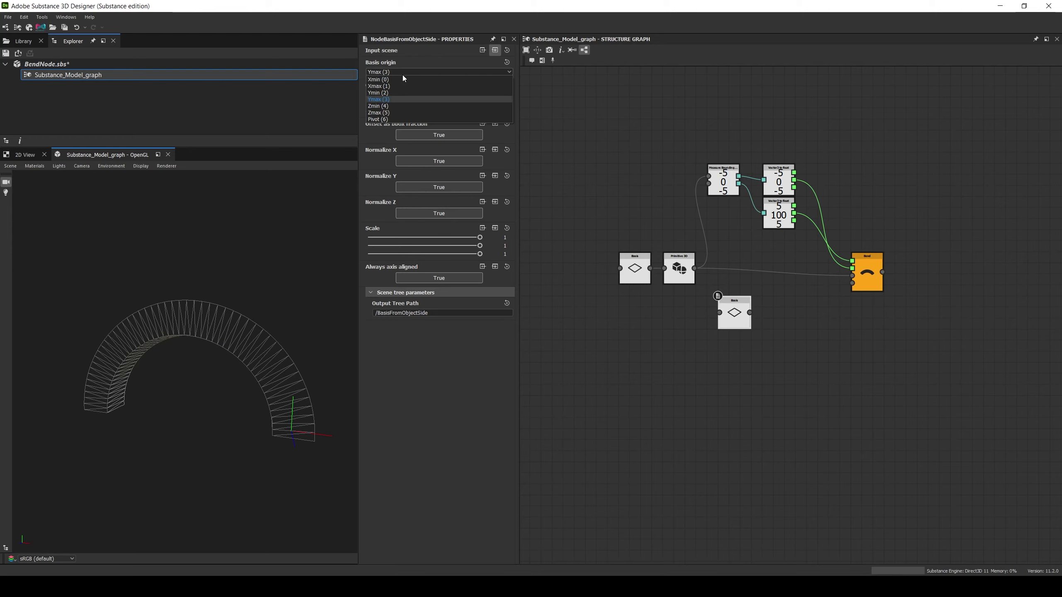
left_click(389, 121)
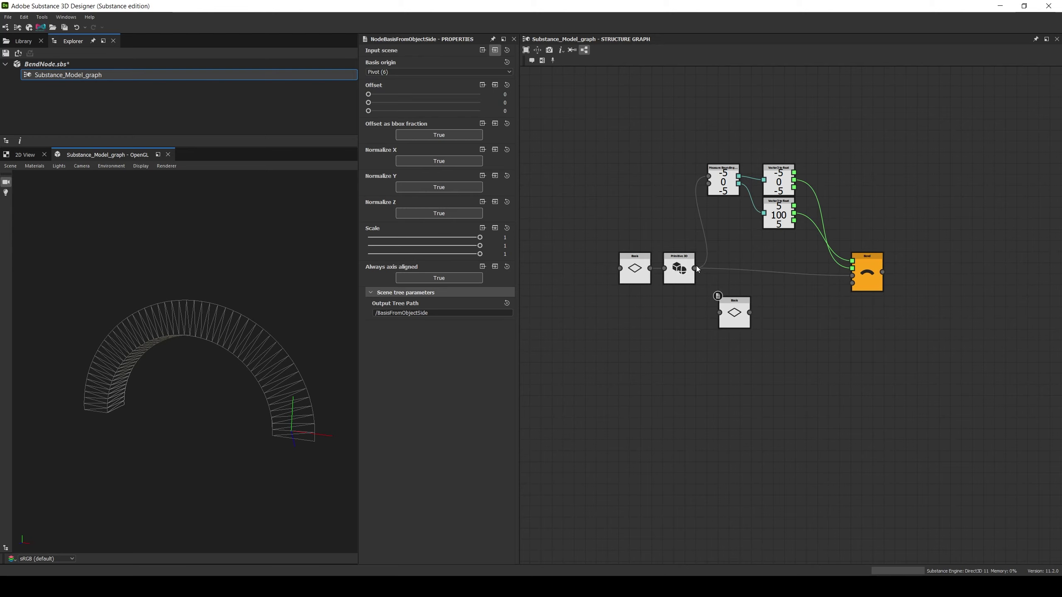
left_click_drag(694, 268, 853, 283)
left_click(867, 282)
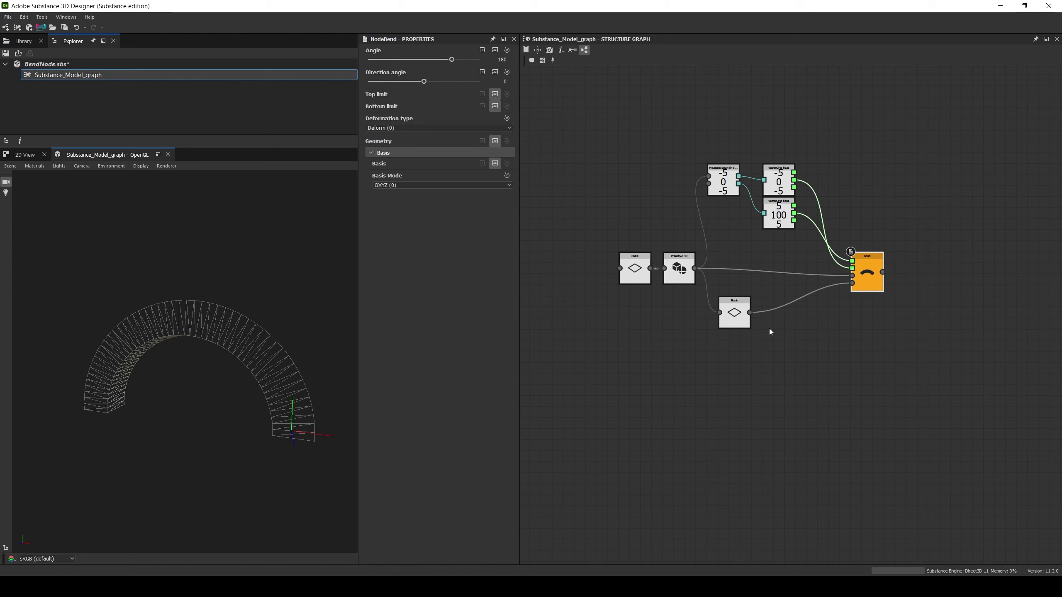
Add a Transform node and route the Pivot Basis through it into Bend's Basis input.
key("space")
type("tra")
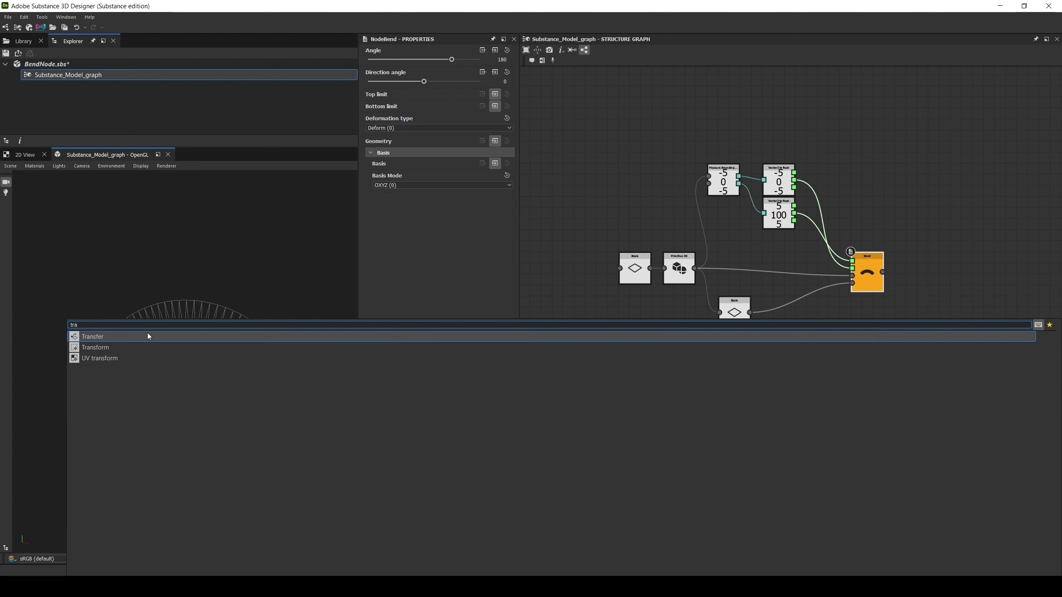
left_click(108, 347)
left_click_drag(937, 272, 750, 312)
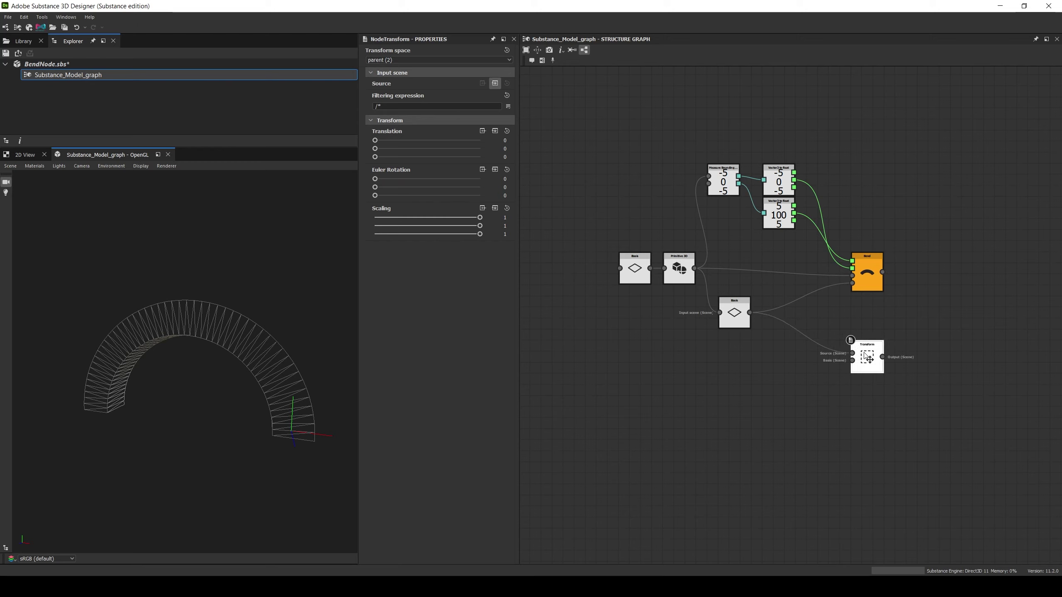
left_click_drag(901, 344, 853, 284)
left_click(858, 281)
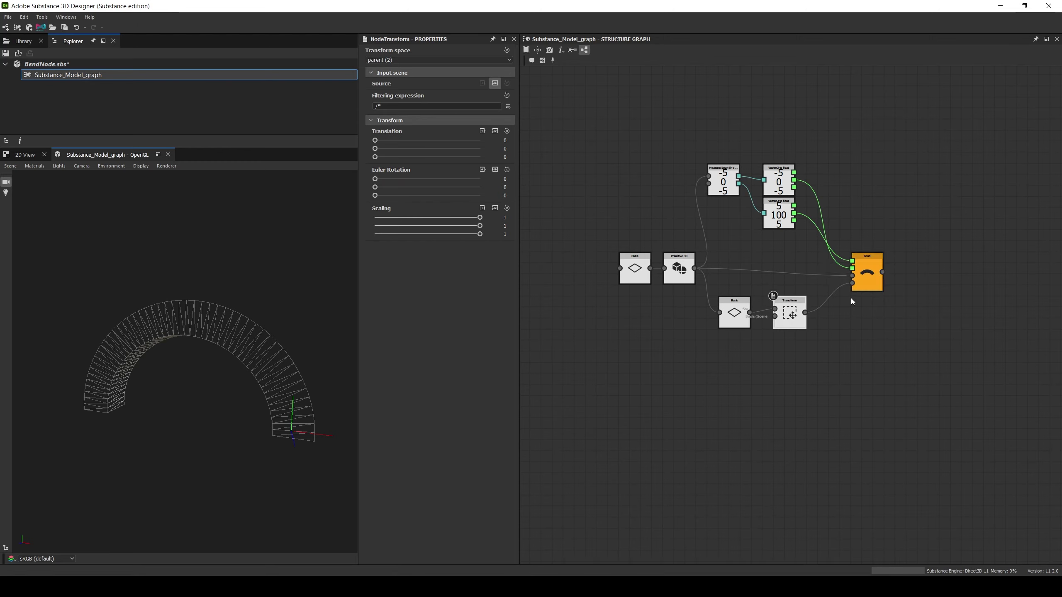
left_click(794, 321)
Set the Transform's Translation X to 19.45 and its Scaling X to 0.85.
left_click(499, 140)
key("Return")
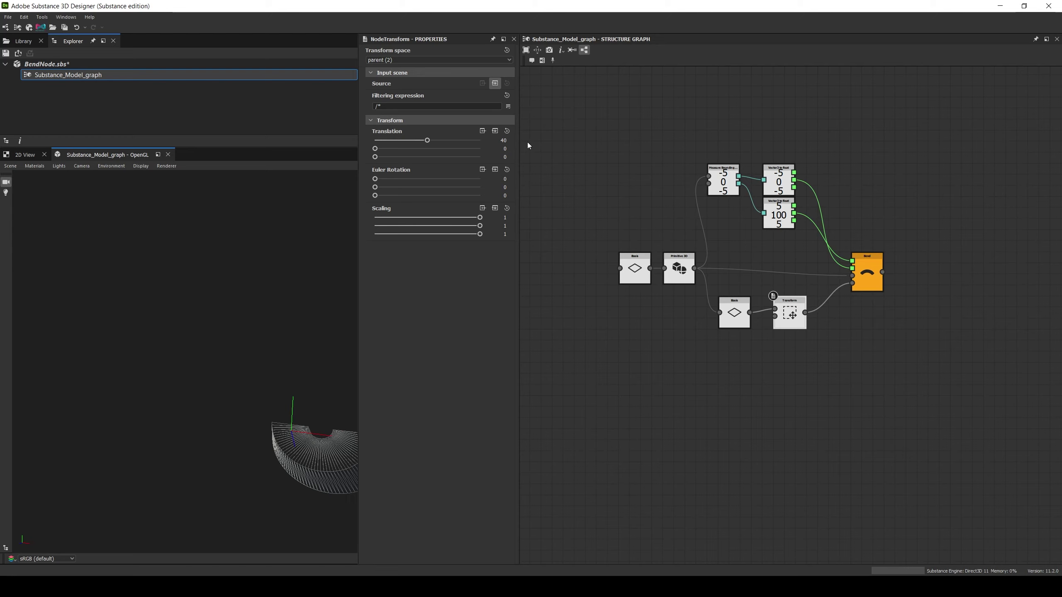
left_click_drag(427, 140, 390, 146)
key("ctrl+z")
key("ctrl+z")
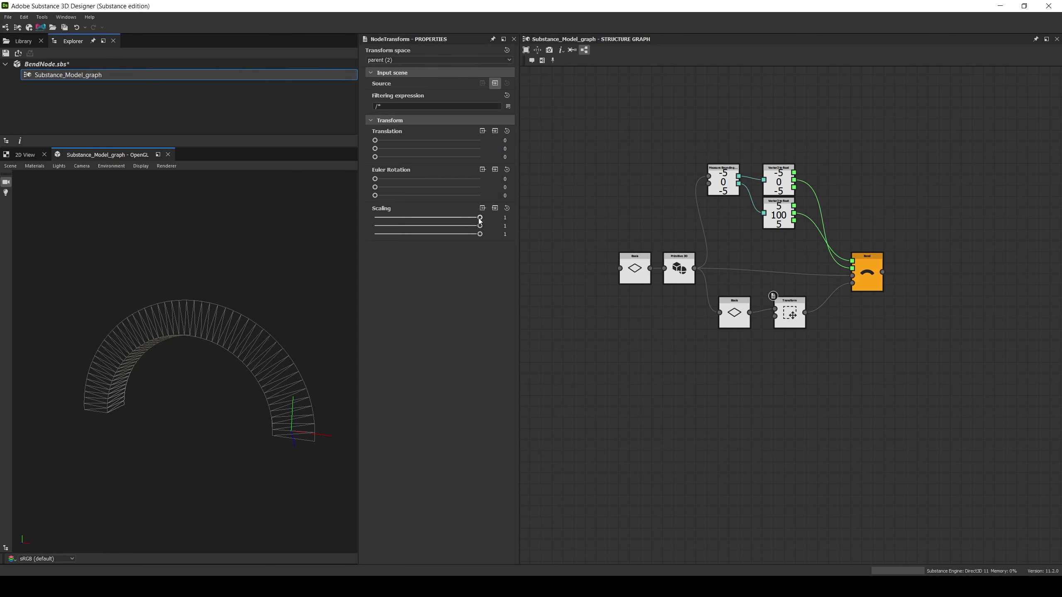
left_click_drag(481, 218, 425, 230)
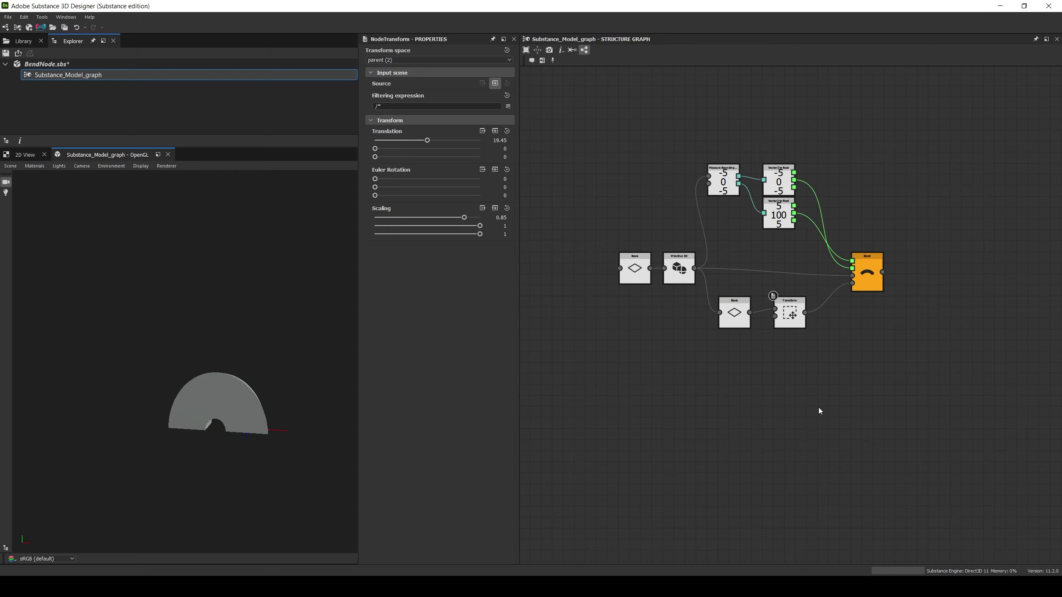
Set Transform Translation Y 25 and Scaling Y 0.5, then Translation X 1.76, Y 36.61.
left_click(790, 313)
type("25")
key("Return")
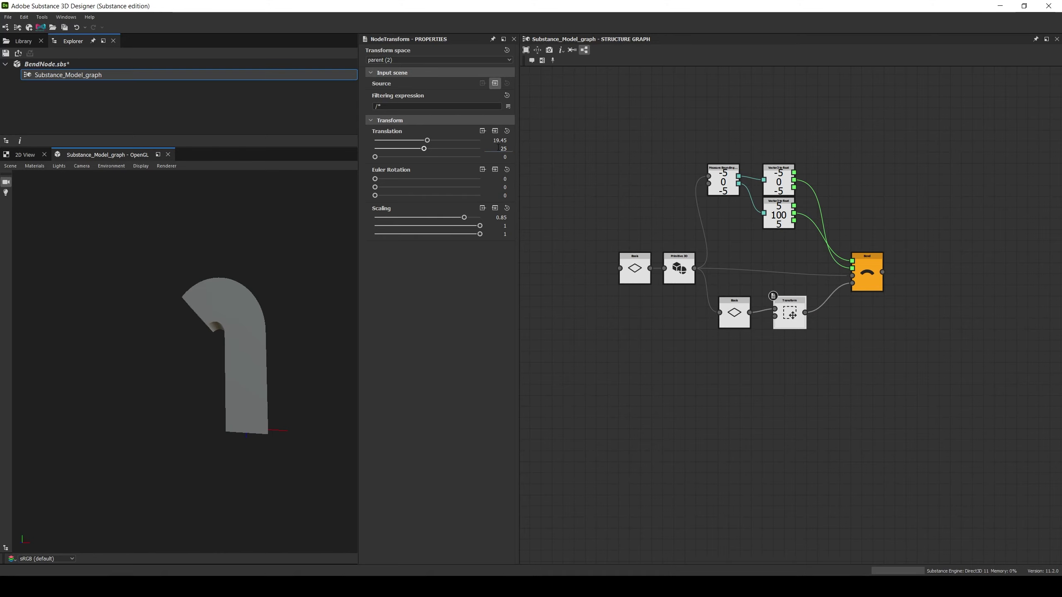
left_click(501, 226)
type("0.5")
key("Return")
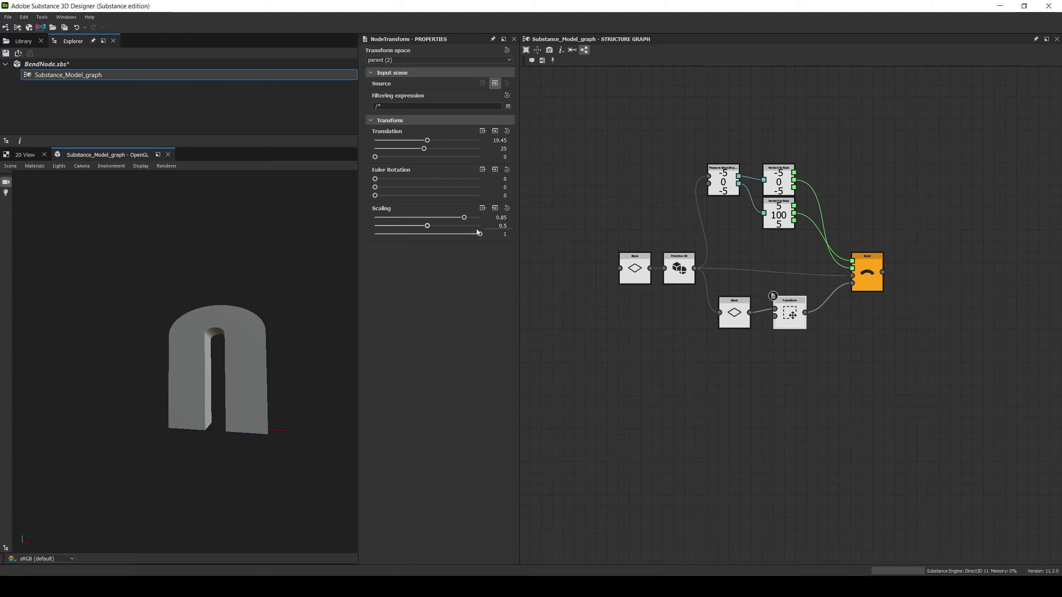
left_click_drag(423, 149, 417, 148)
left_click_drag(426, 140, 452, 150)
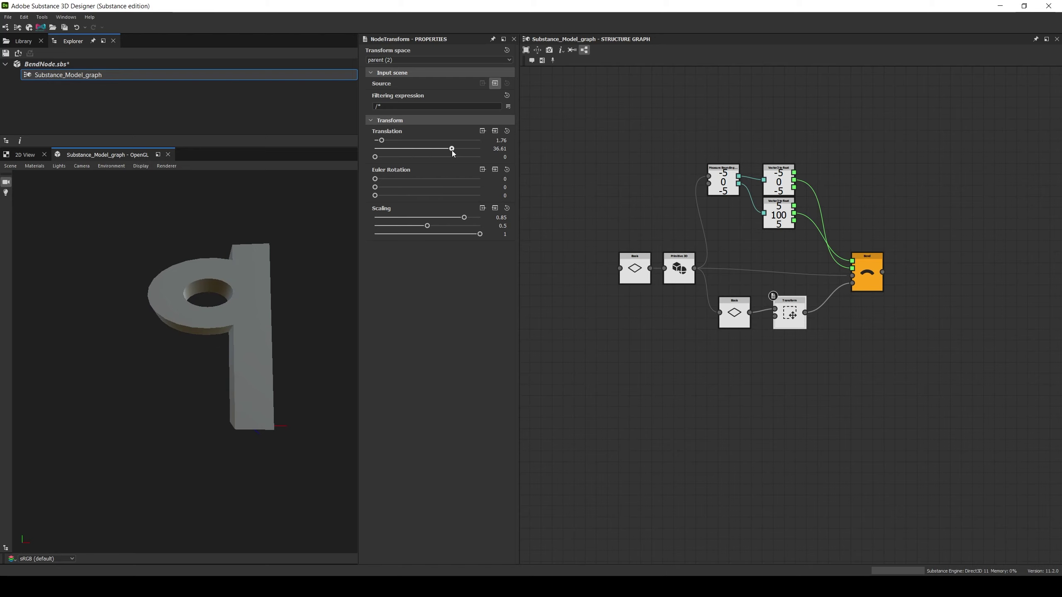